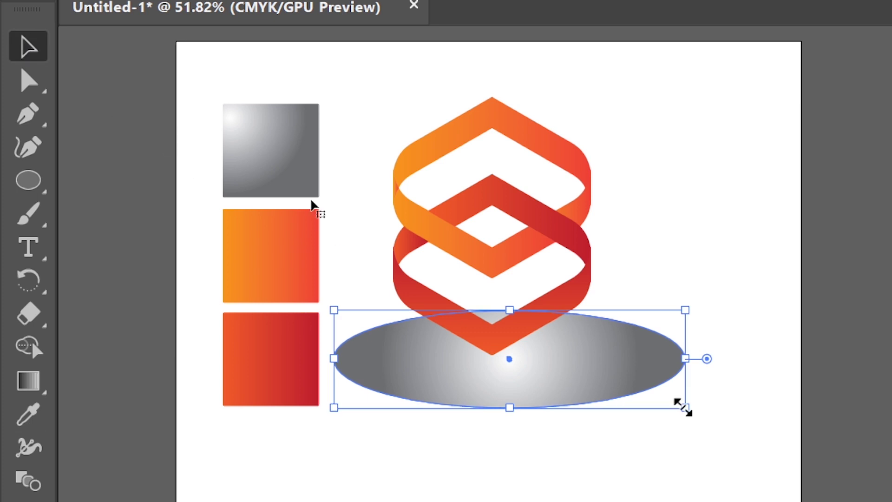
Stretch the shadow ellipse upward to make it taller, and shift it about 1.87 mm left and 2.65 mm down
drag(511, 311, 514, 246)
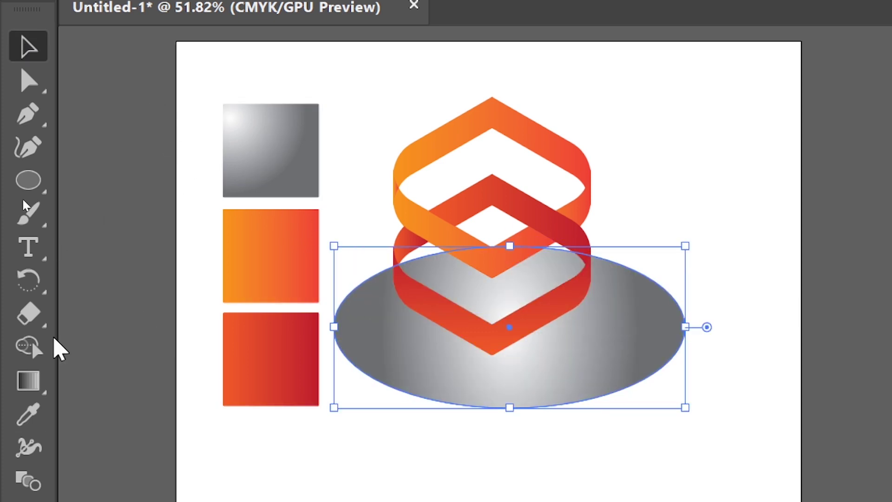
drag(553, 379, 547, 387)
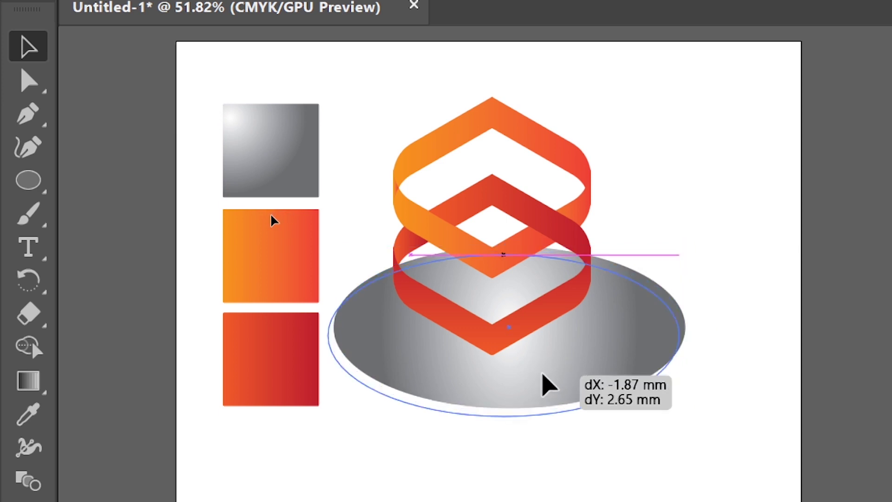
Reverse the ellipse's radial gradient so dark gray fades outward to white, and flatten its outline to fit the ellipse
click(28, 380)
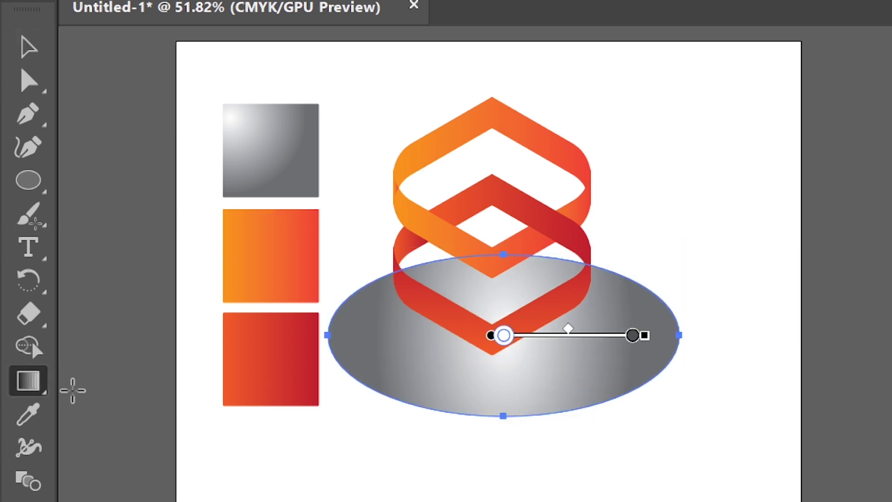
mouse_move(576, 333)
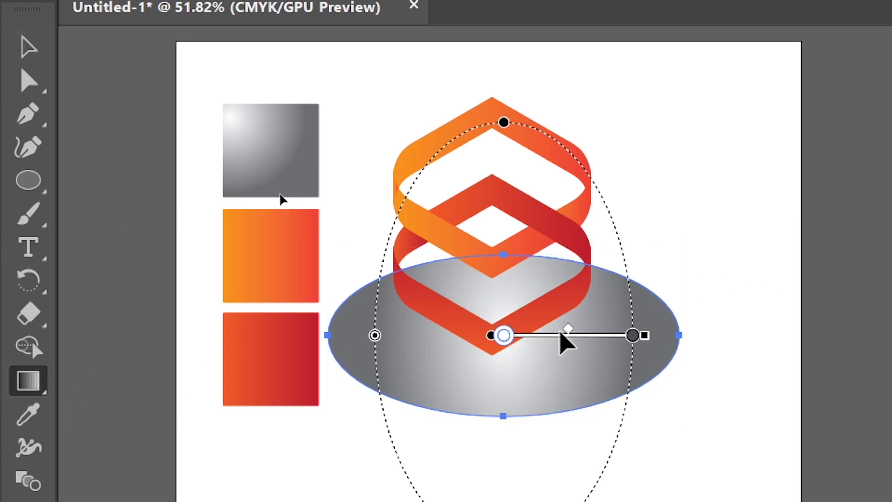
mouse_move(504, 335)
mouse_down()
mouse_move(602, 335)
mouse_move(504, 335)
mouse_up()
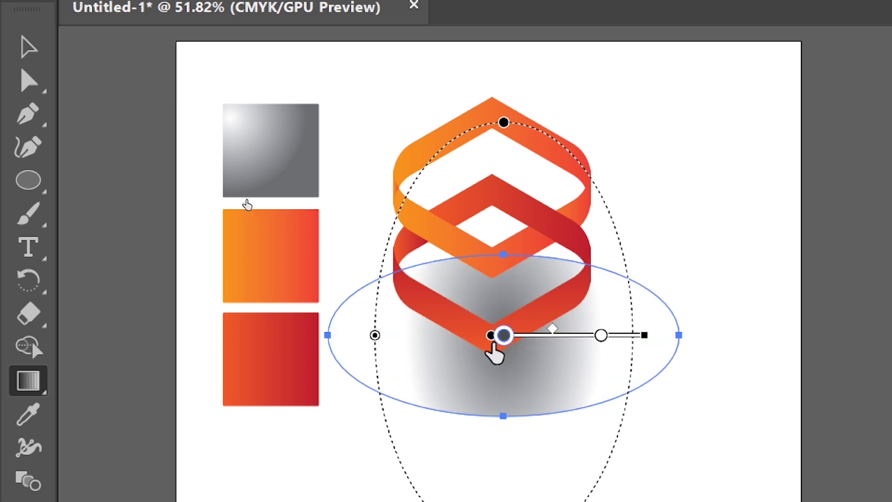
drag(602, 334, 618, 335)
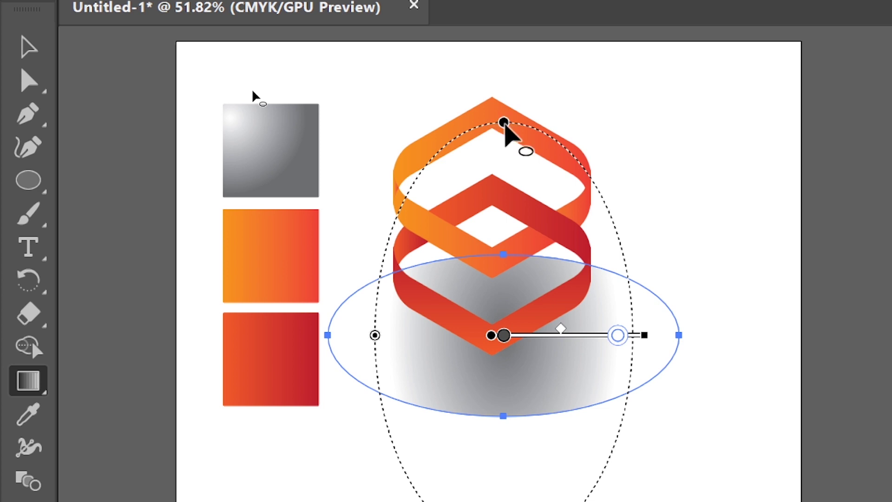
drag(505, 124, 526, 268)
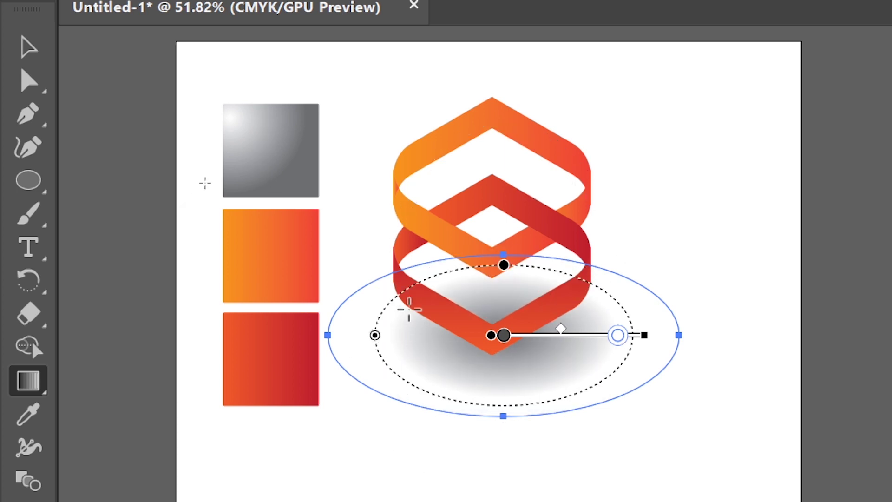
Widen and flatten the radial gradient, with the white stop near its outer edge and the dark stop at about 31%
drag(375, 335, 343, 335)
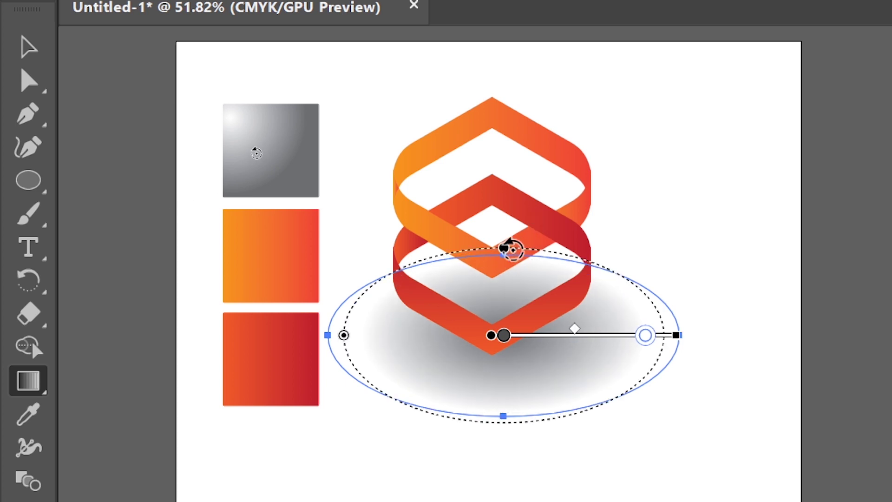
drag(506, 252, 505, 268)
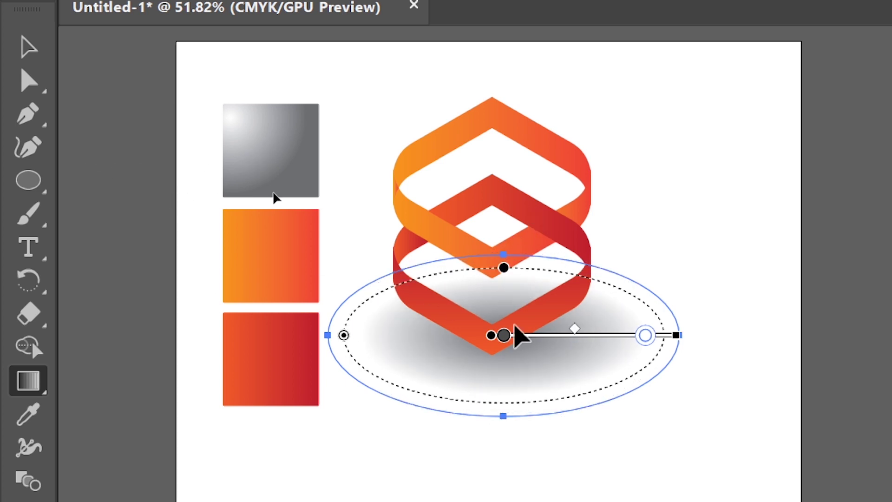
drag(645, 335, 660, 335)
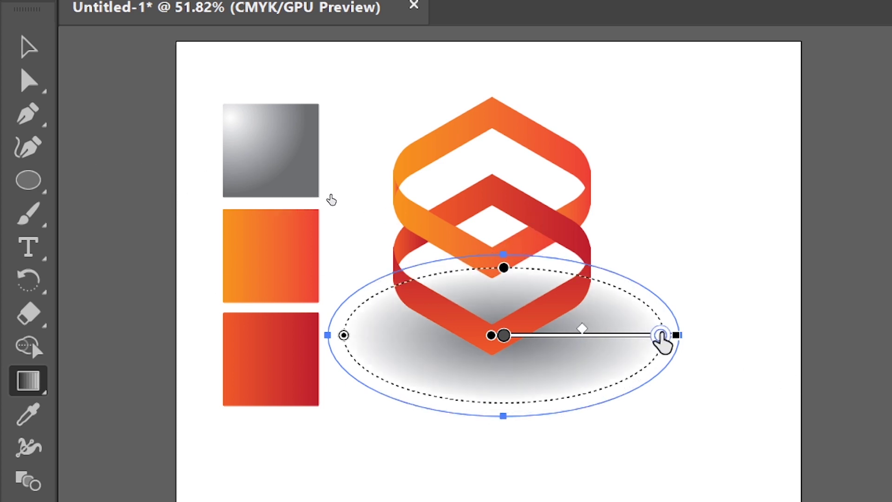
drag(504, 335, 553, 335)
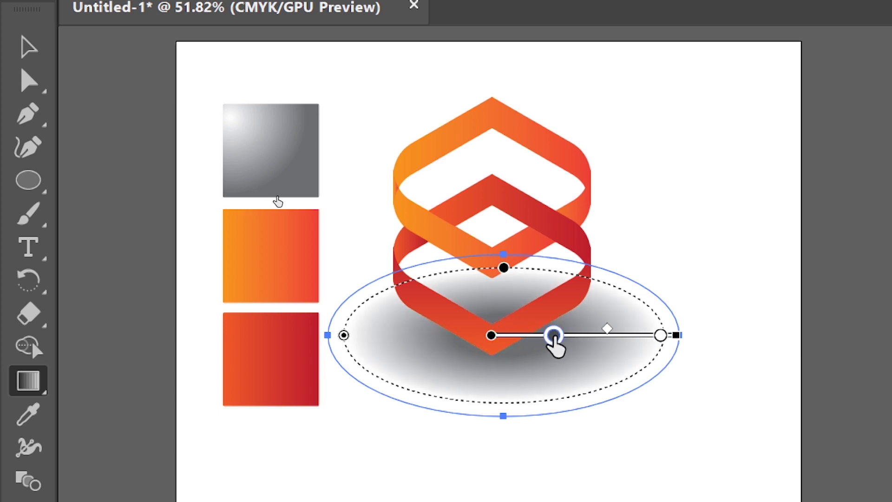
Move the shadow ellipse down and center it horizontally under the lower tip of the logo, using small nudges
click(40, 51)
click(646, 160)
drag(548, 376, 541, 393)
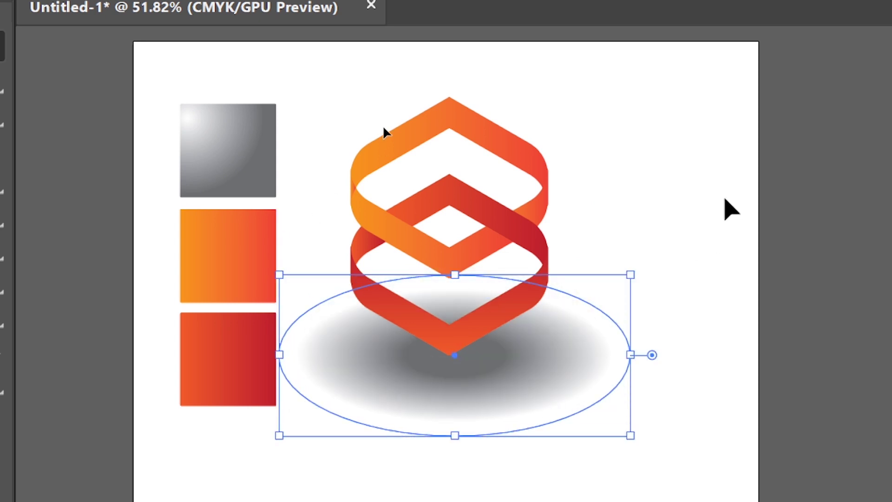
key(Up)
key(Up)
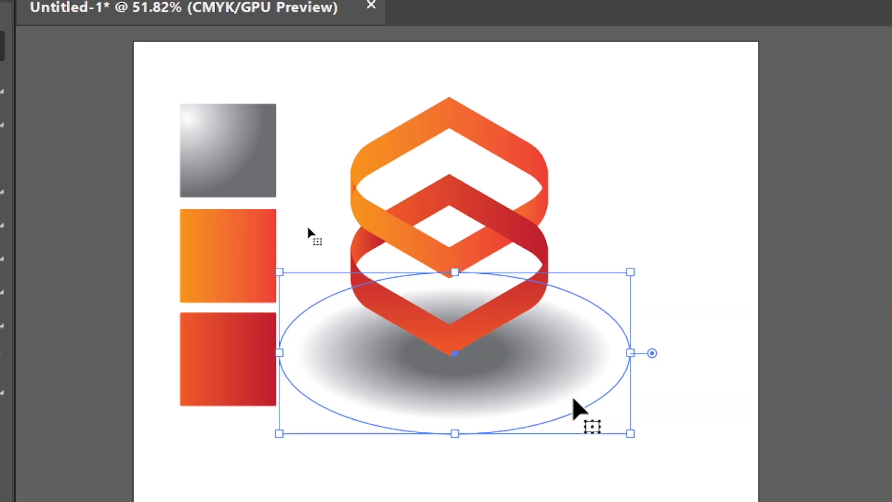
key(Left)
key(Left)
key(Left)
key(Left)
key(Left)
key(Left)
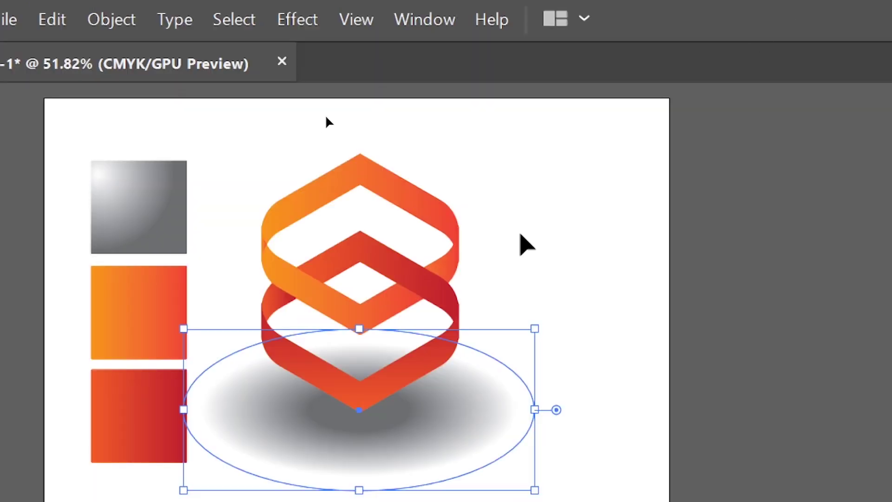
click(609, 176)
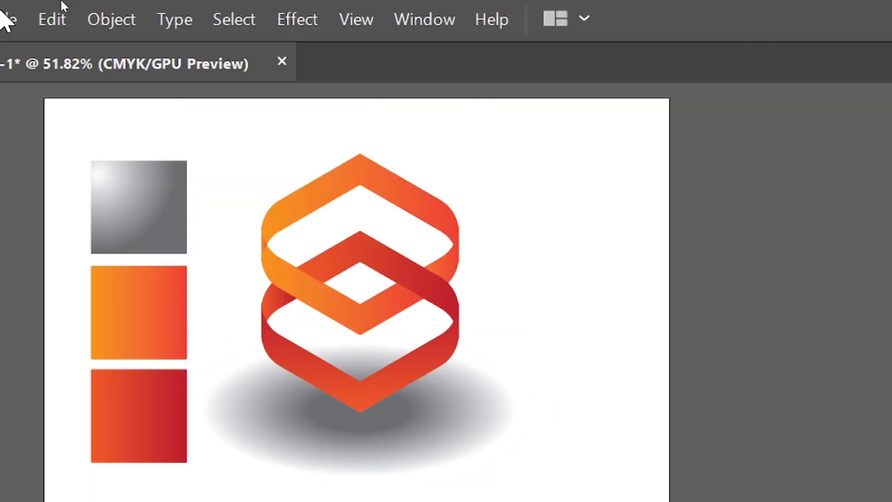
Change the document color mode to RGB
click(58, 19)
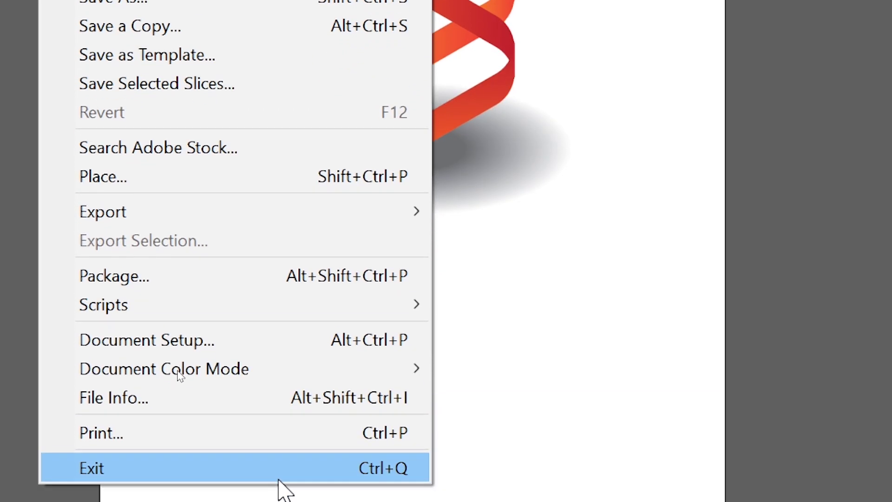
mouse_move(404, 367)
click(519, 395)
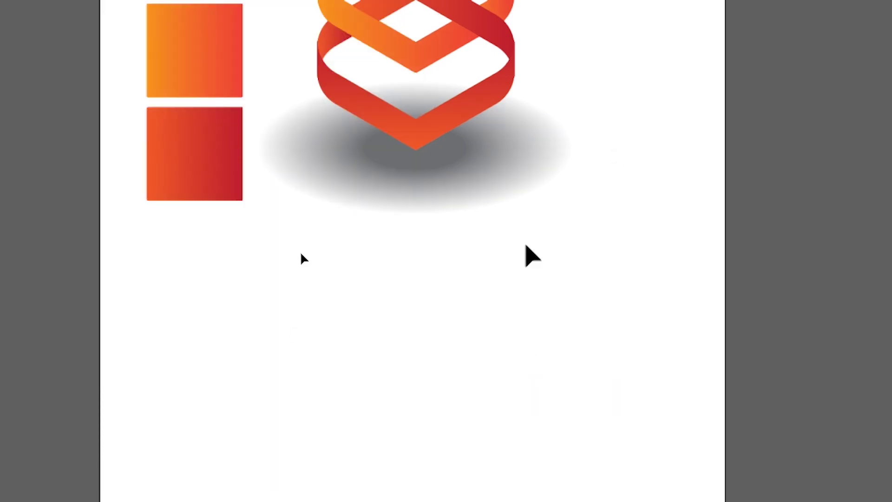
scroll(530, 255, up, 3)
scroll(526, 245, up, 2)
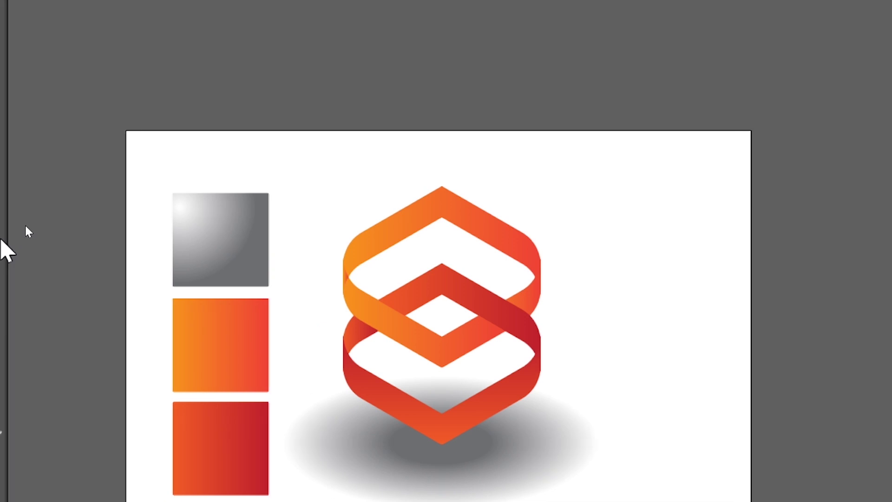
key(ctrl+minus)
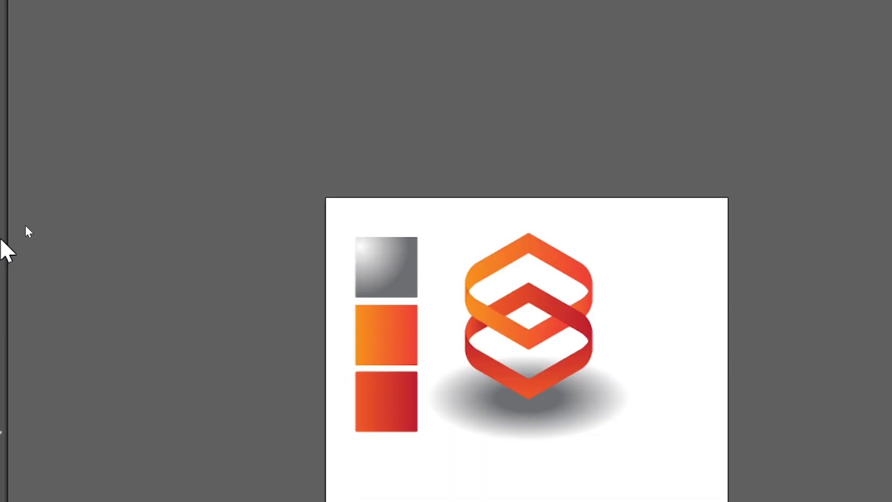
key(ctrl+plus)
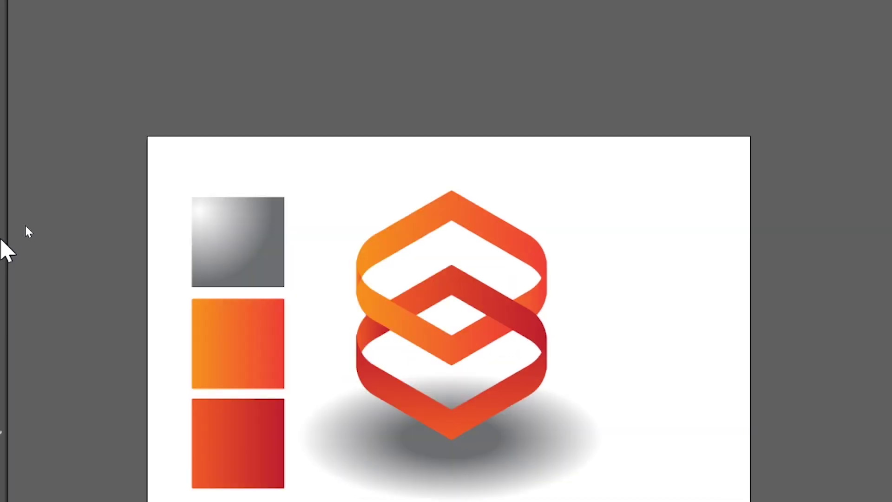
scroll(645, 139, down, 6)
click(432, 292)
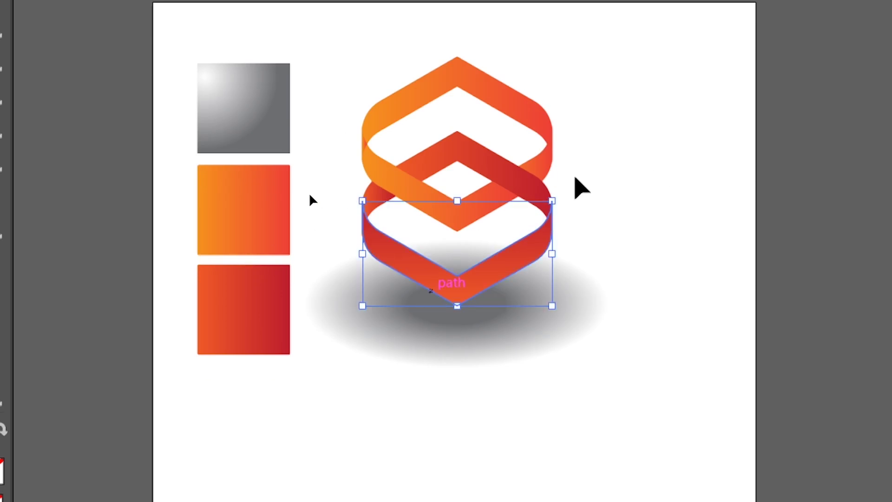
click(576, 175)
scroll(655, 112, up, 1)
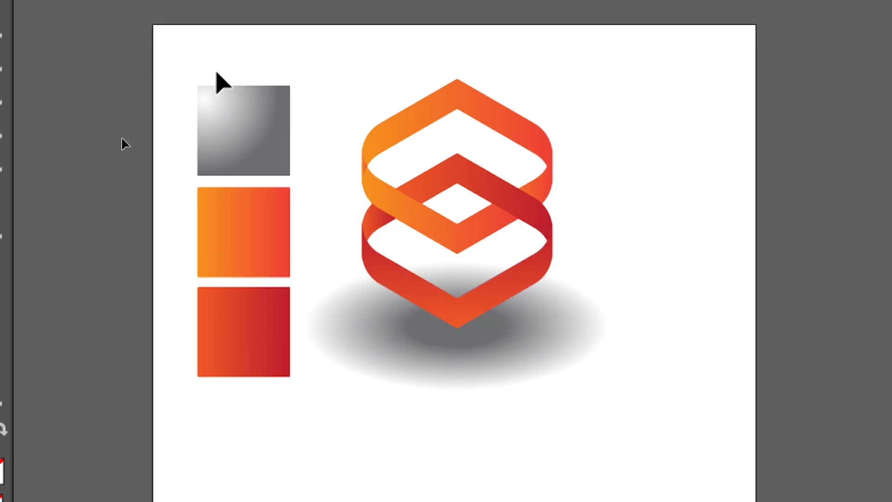
drag(356, 56, 669, 430)
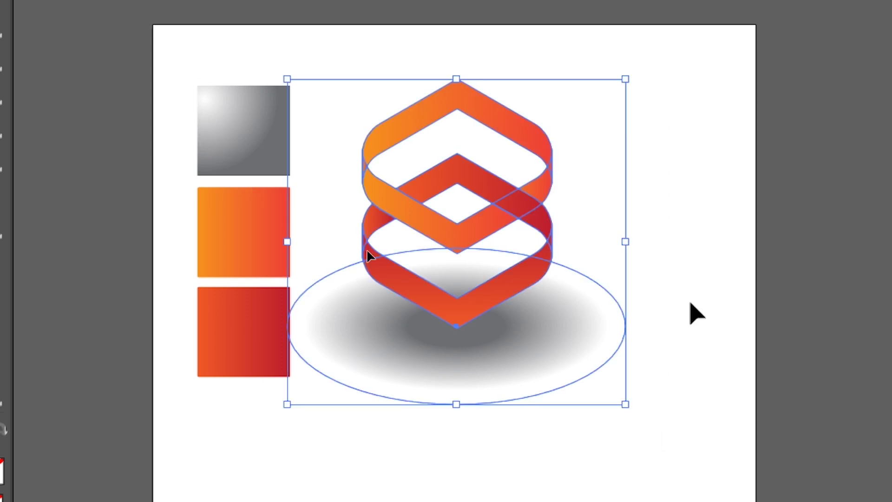
click(678, 249)
click(544, 334)
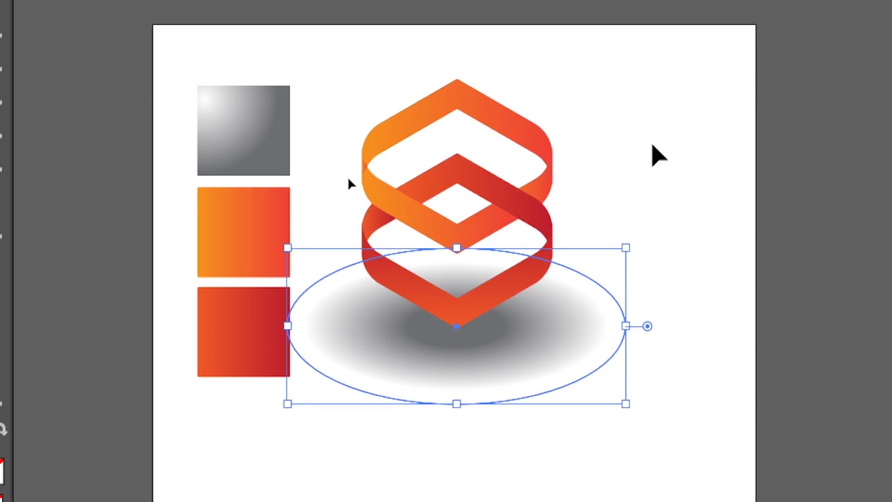
click(659, 151)
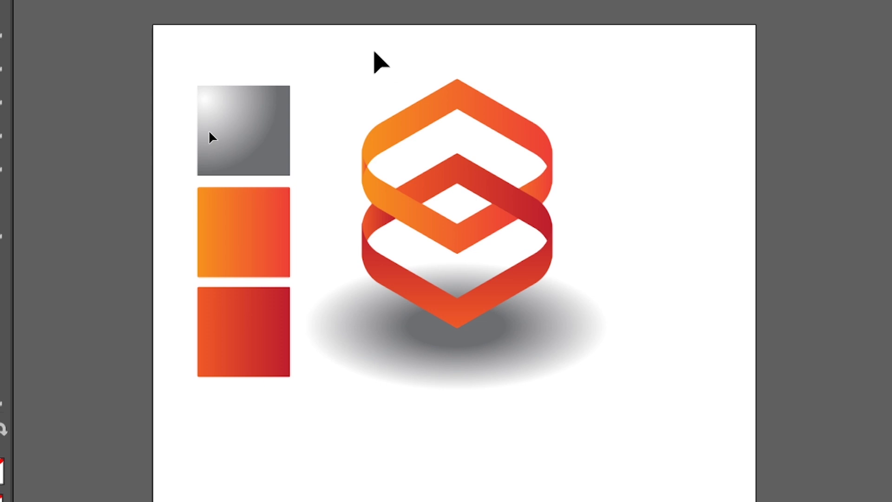
click(482, 117)
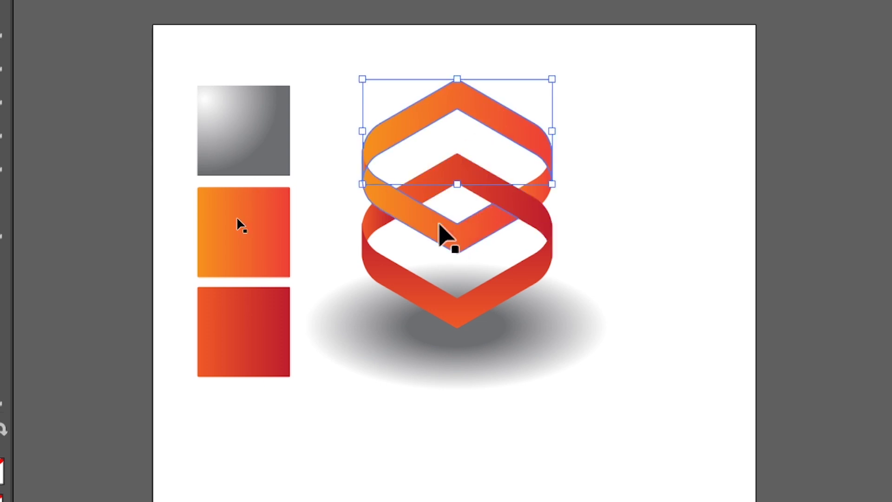
click(371, 71)
drag(372, 70, 571, 405)
click(327, 228)
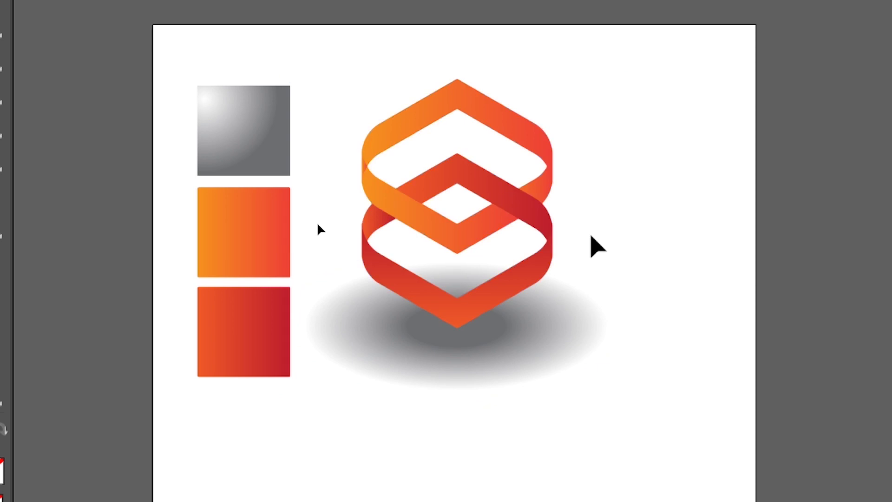
Nudge the shadow ellipse slightly to the left beneath the logo and deselect it
click(496, 372)
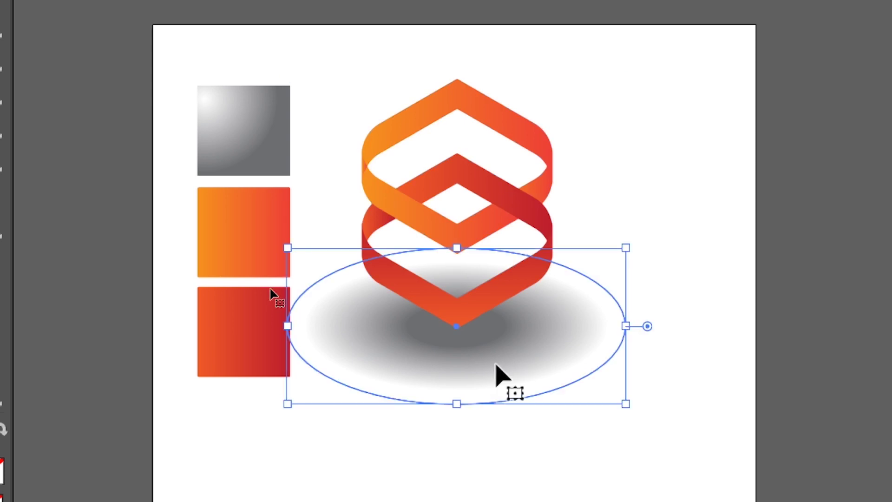
key(Left)
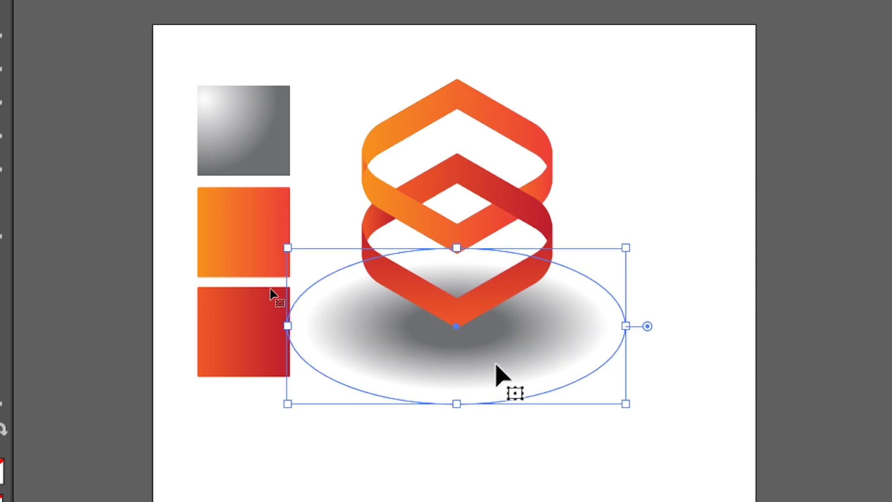
click(662, 152)
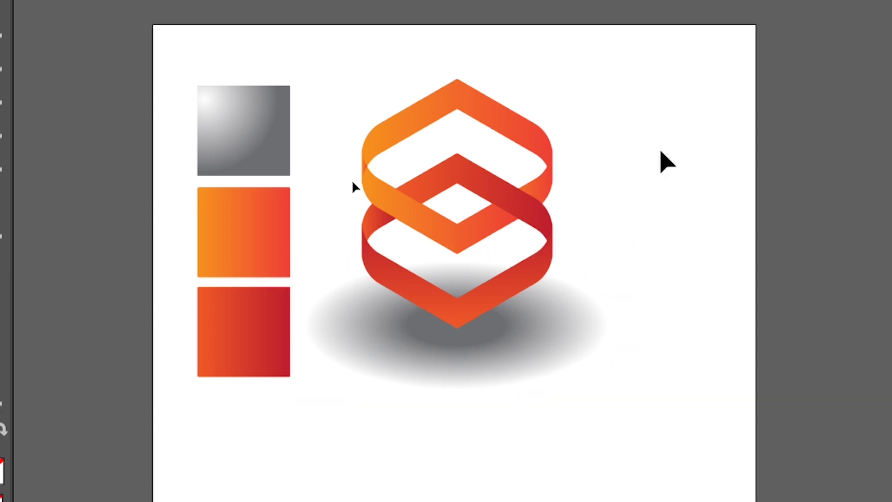
Move the interlocking logo and its shadow together slightly to the right on the artboard
key(super+minus)
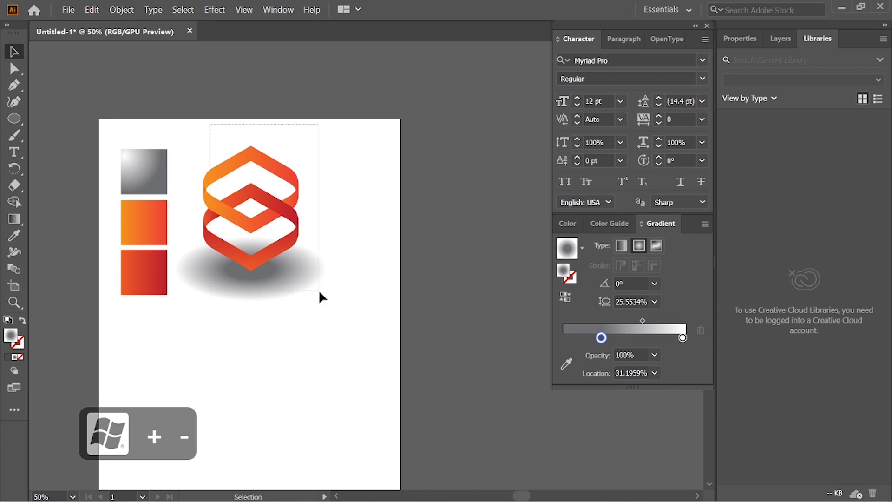
click(286, 241)
drag(279, 214, 300, 217)
click(329, 135)
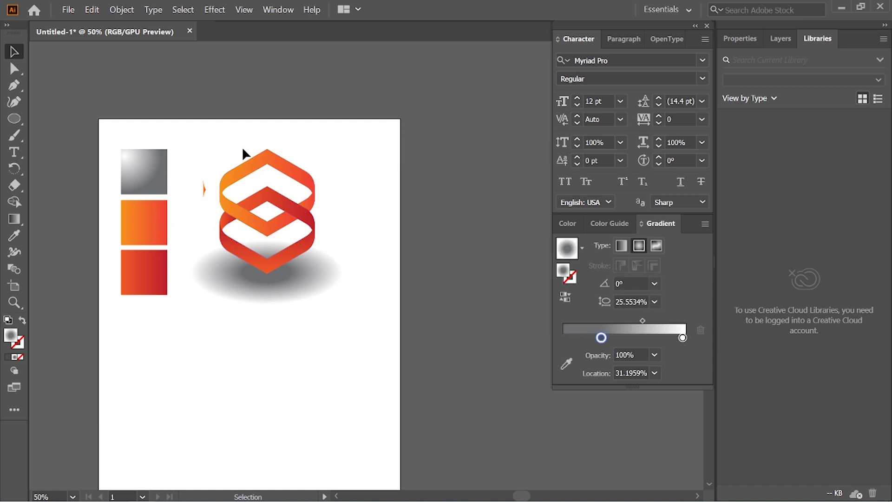
Display the properties of the selected logo and shadow, and clear the selection
click(295, 268)
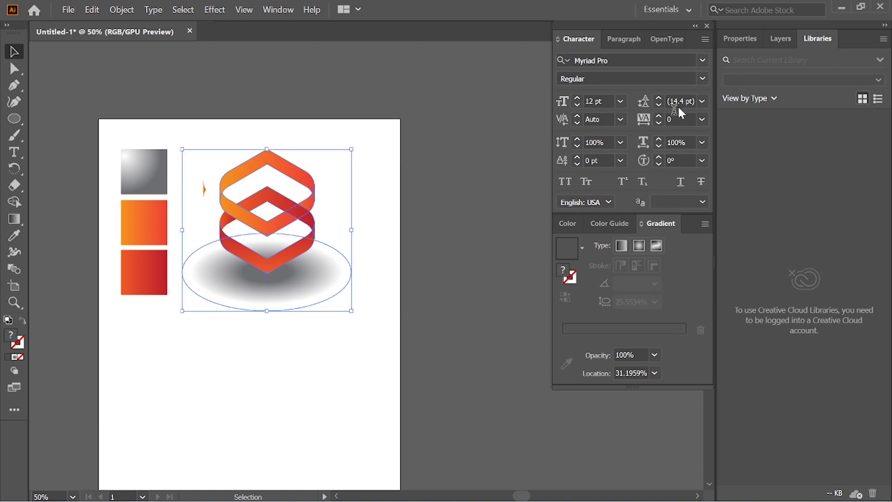
click(746, 43)
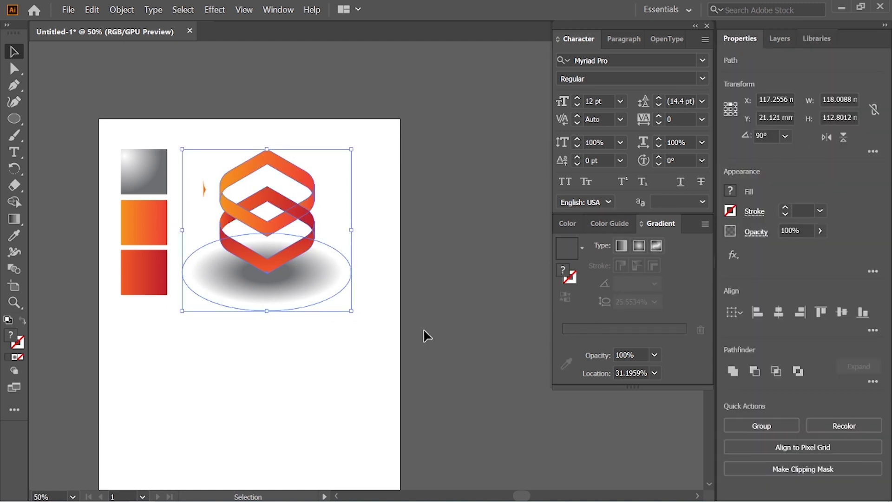
click(397, 288)
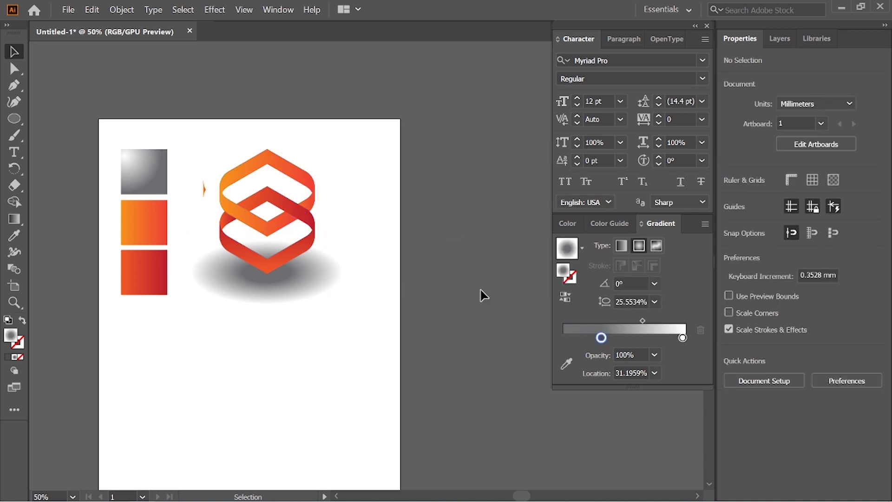
click(291, 202)
click(246, 135)
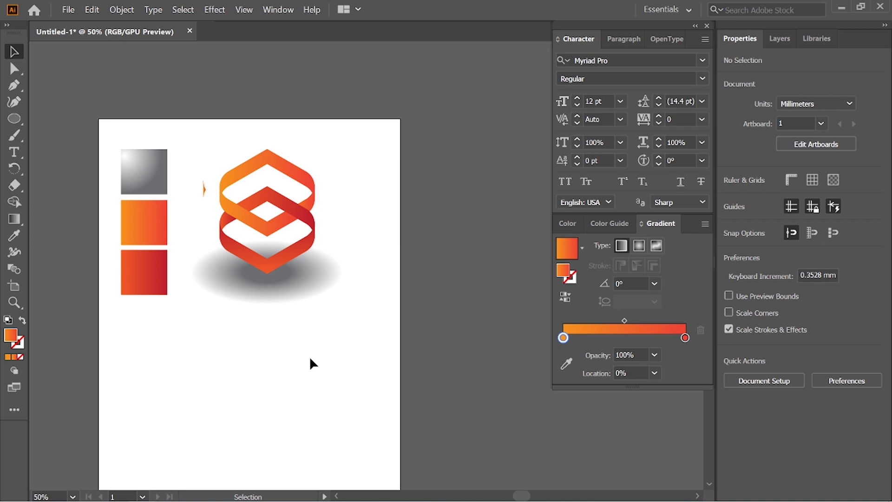
Switch to Photoshop and create a 1920 x 1080 pixel RGB document with a resolution of 300 pixels/inch
key(super+3)
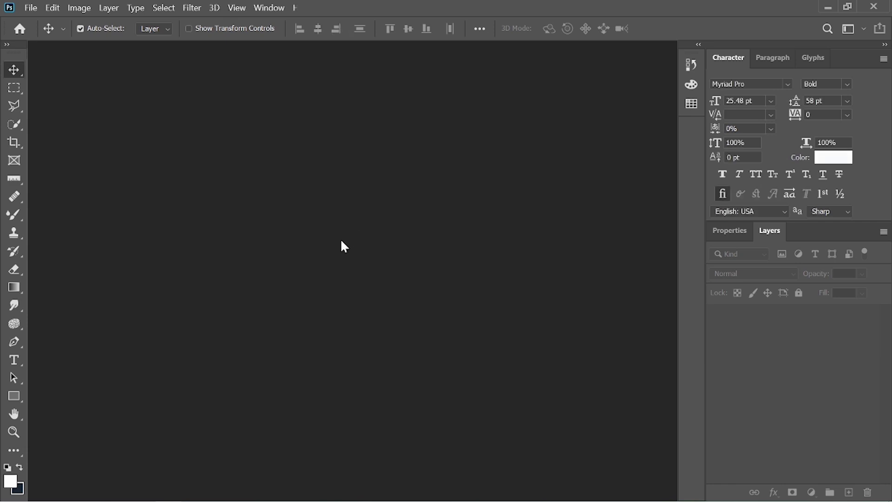
click(38, 6)
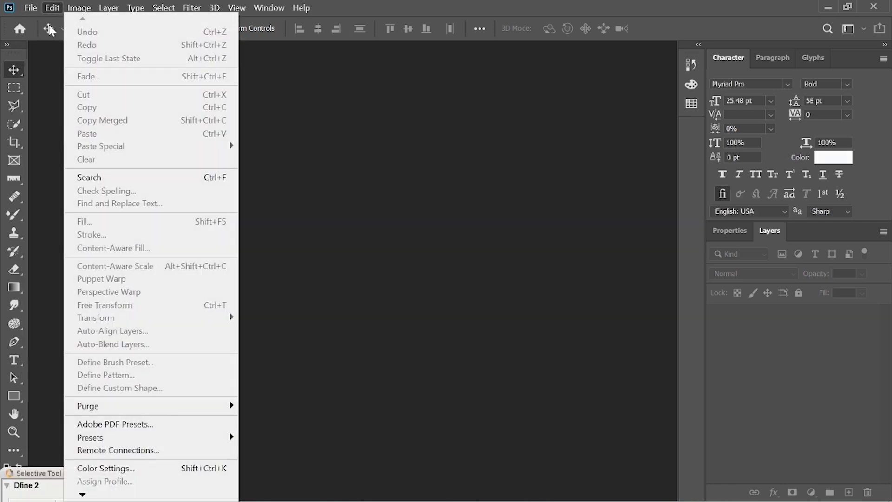
click(44, 22)
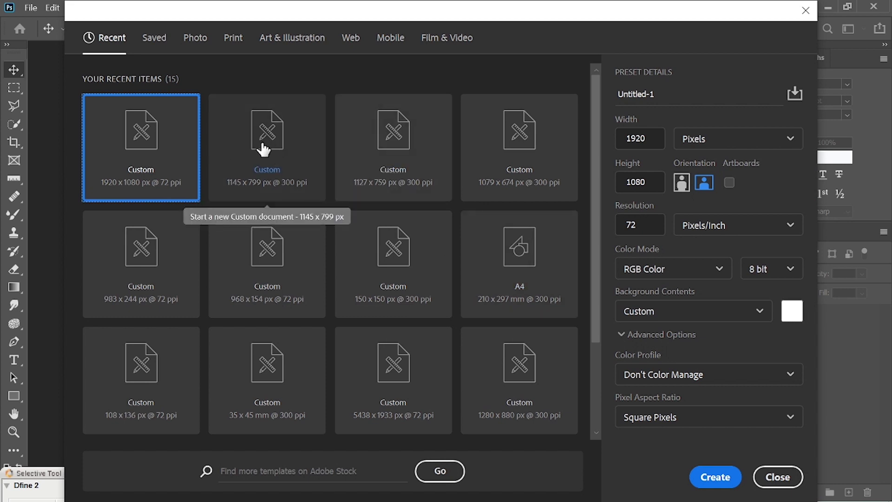
click(264, 150)
click(180, 151)
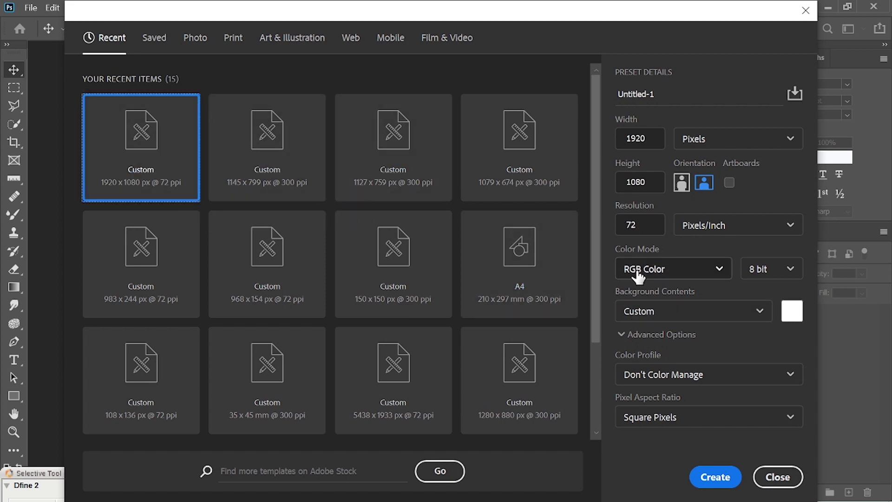
click(626, 227)
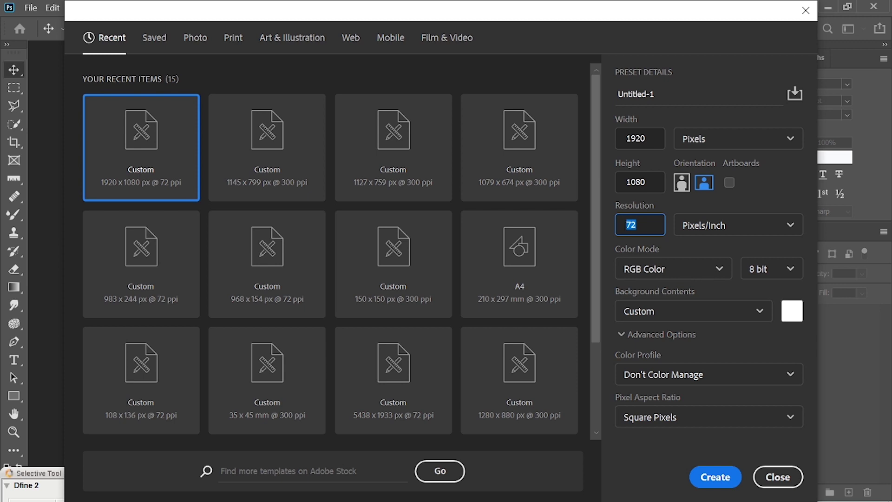
text(300)
click(716, 476)
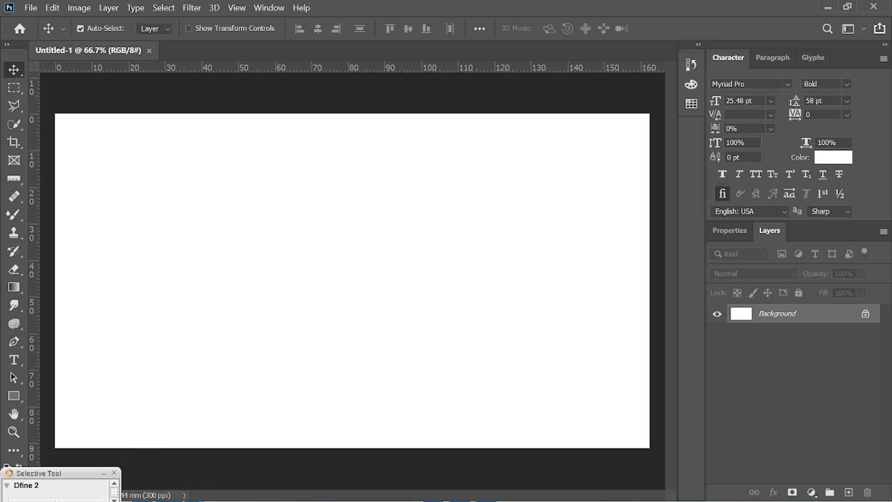
Copy the interlocking logo without its shadow from Illustrator and paste it into the new Photoshop document as a Smart Object
mouse_move(144, 495)
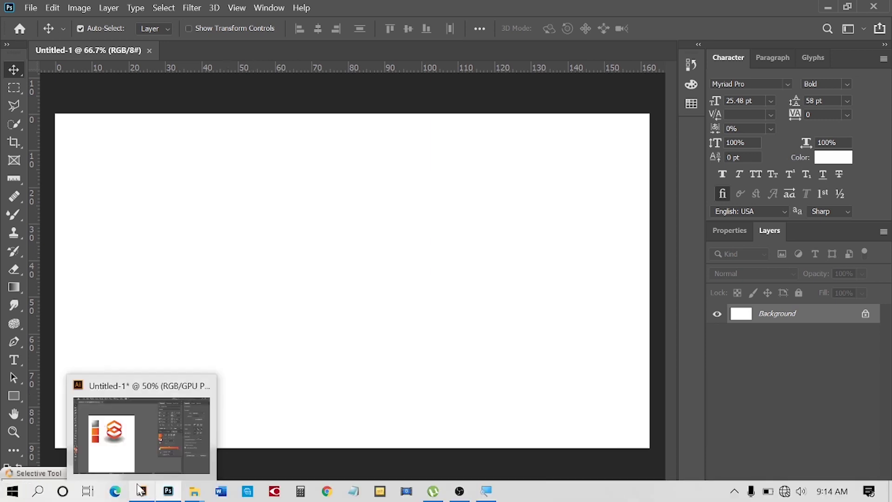
click(121, 453)
drag(281, 205, 308, 249)
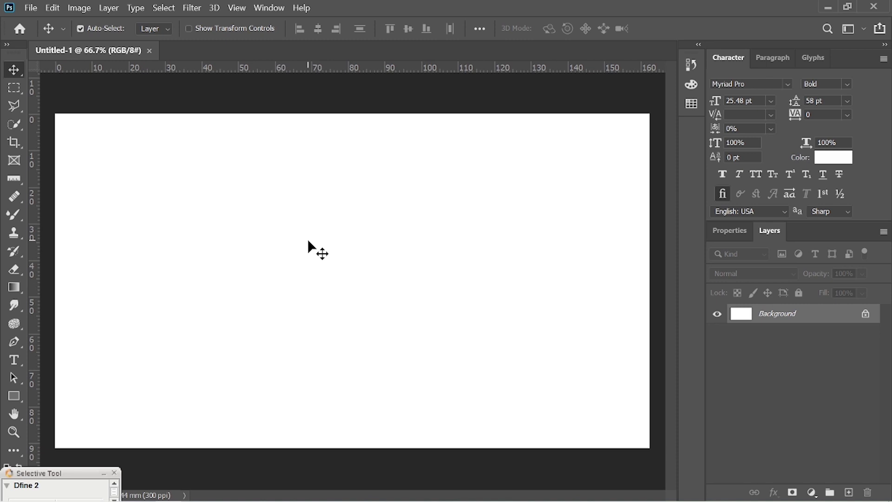
drag(313, 263, 313, 260)
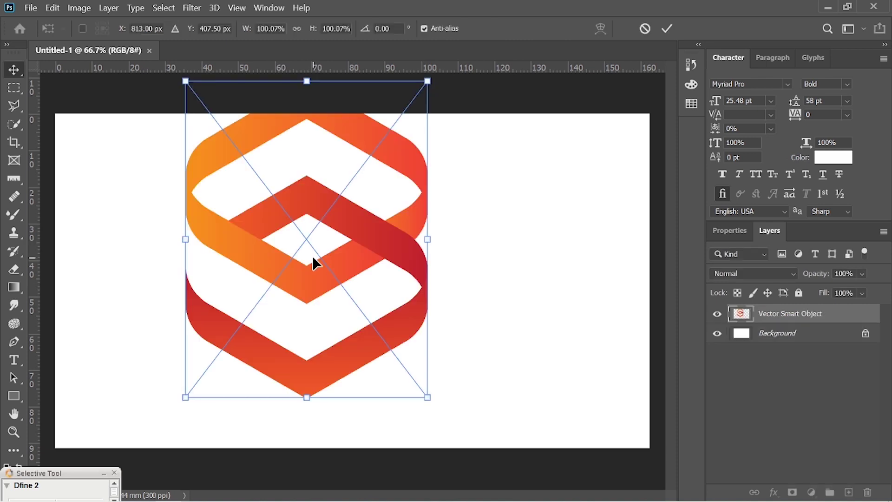
Move the pasted logo down so it fits within the canvas height, and undo the trial resize from its corner
drag(393, 143, 412, 194)
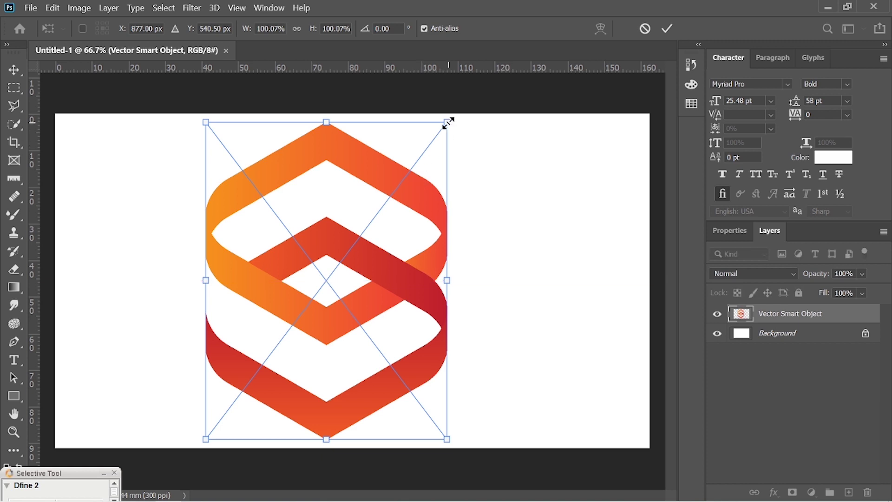
drag(447, 123, 425, 164)
key(ctrl+z)
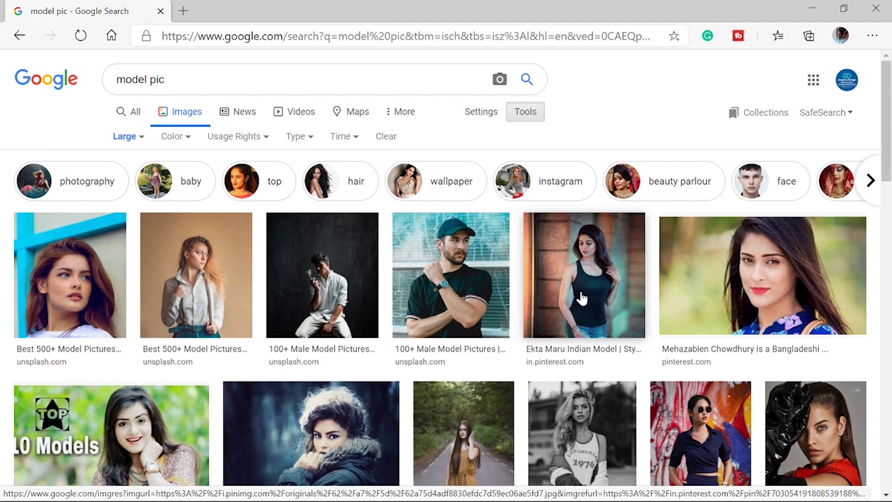
Find the full-length photo of a model in a white shirt and jeans among the image results and save it to the Desktop as JPEG
scroll(585, 299, down, 3)
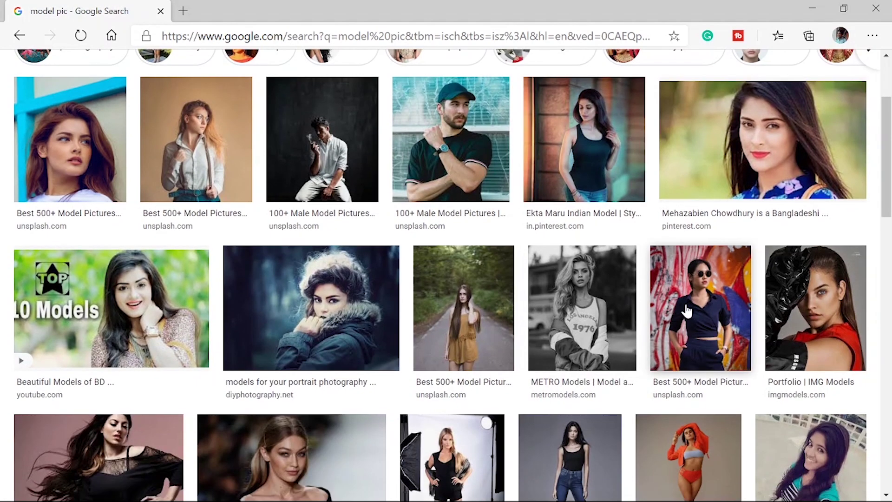
click(680, 311)
scroll(659, 307, down, 1)
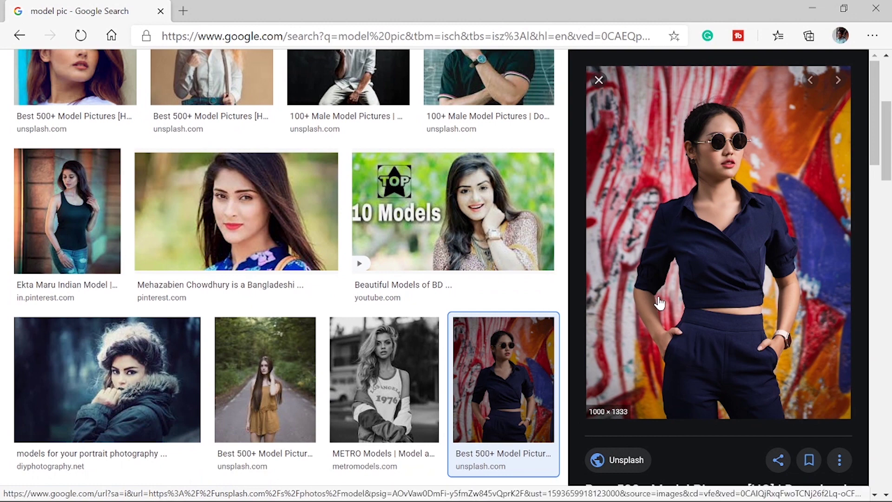
scroll(255, 258, down, 10)
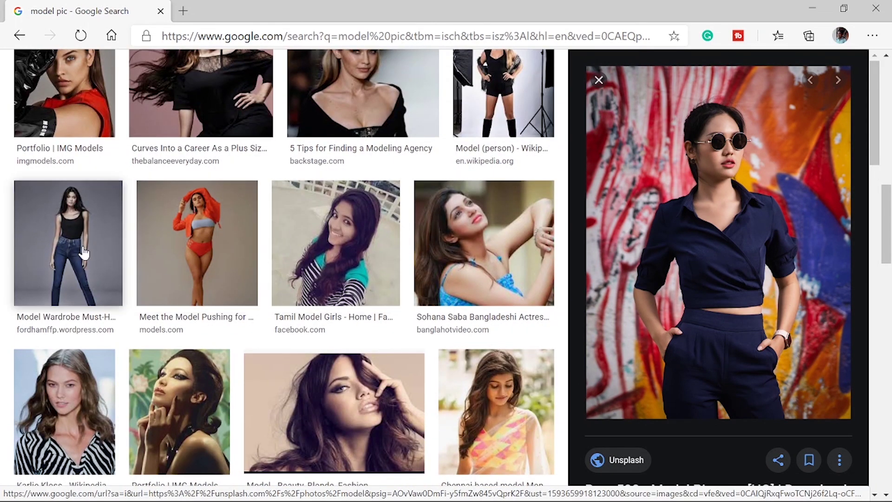
scroll(382, 273, down, 8)
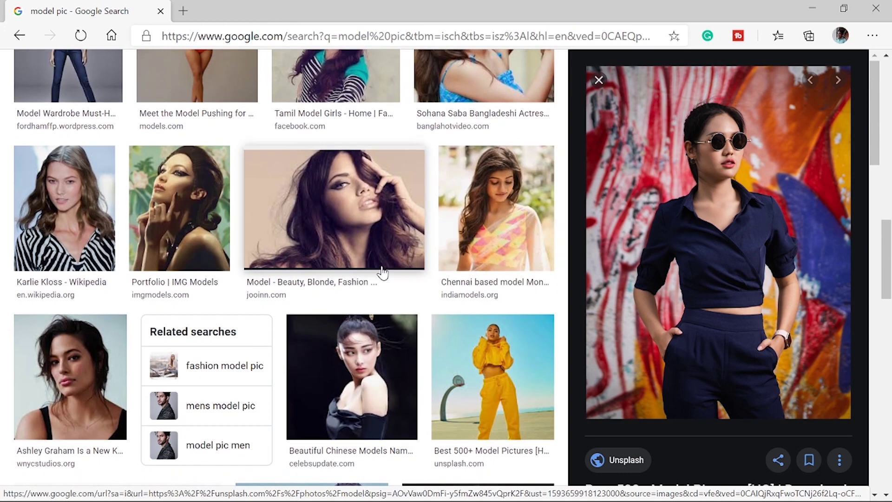
scroll(382, 273, down, 5)
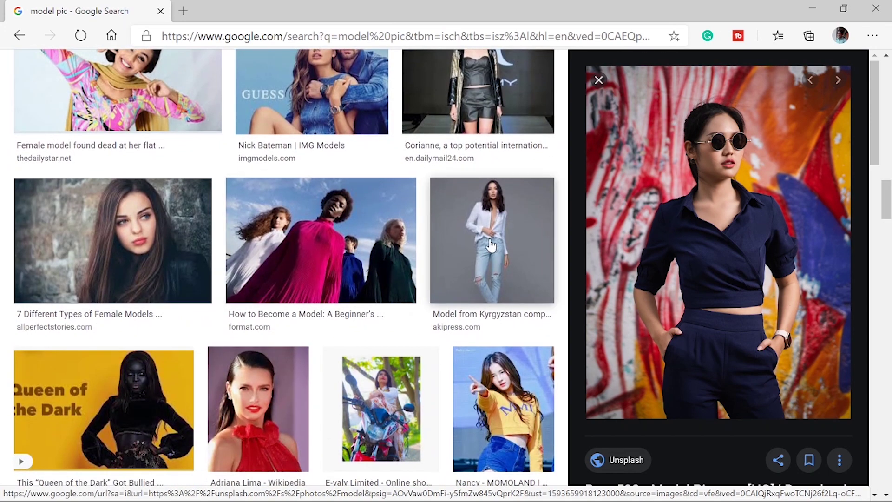
click(492, 245)
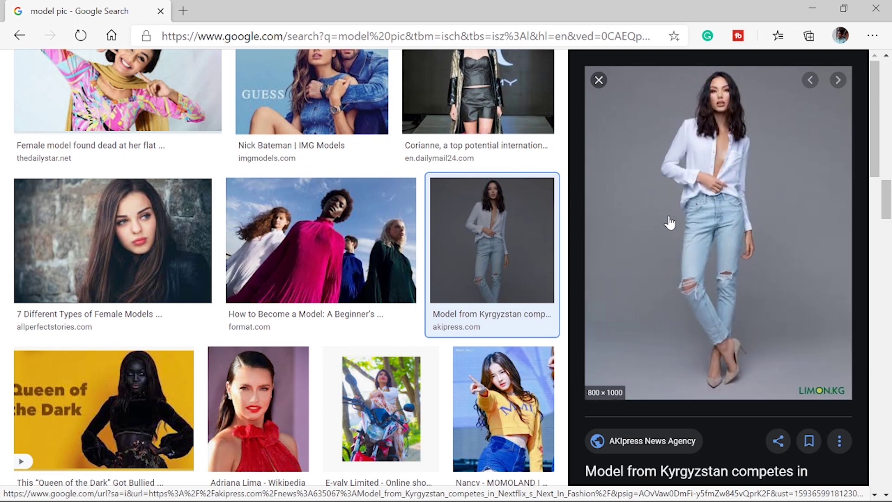
right_click(705, 185)
click(724, 342)
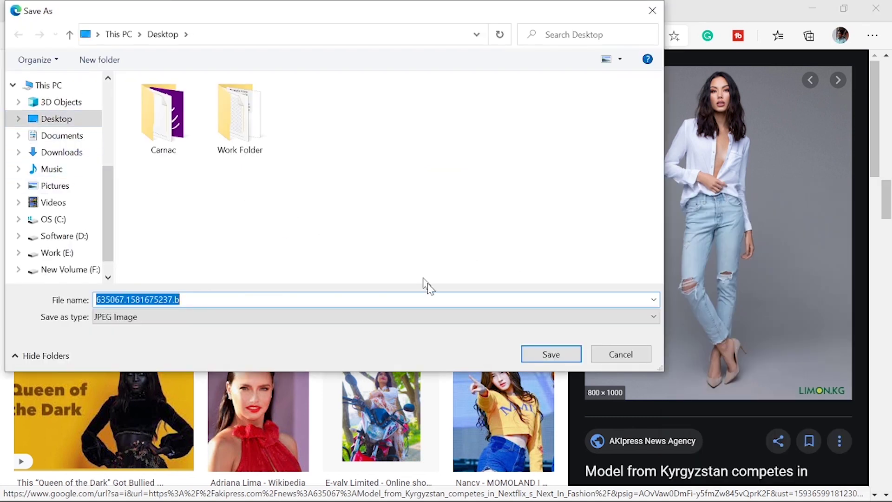
click(551, 355)
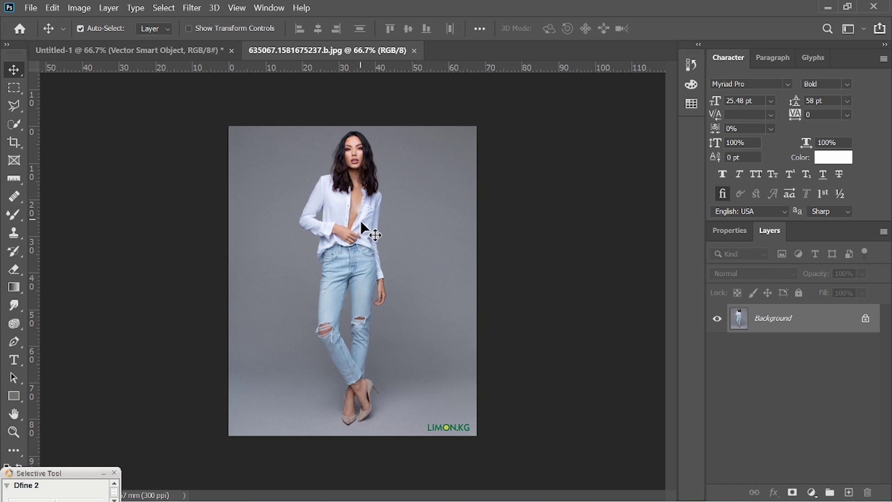
Select the model in the opened photo with Select Subject, discarding the existing selection
key(ctrl+space)
ctrl+click(355, 229)
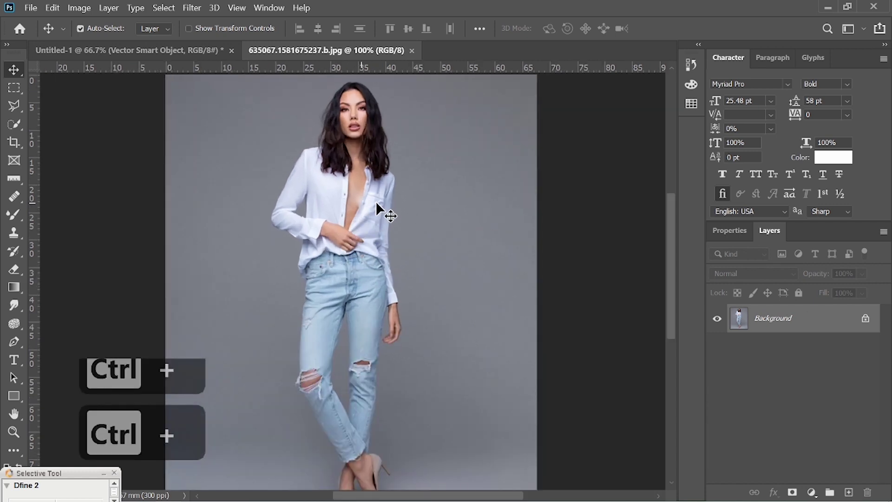
key(w)
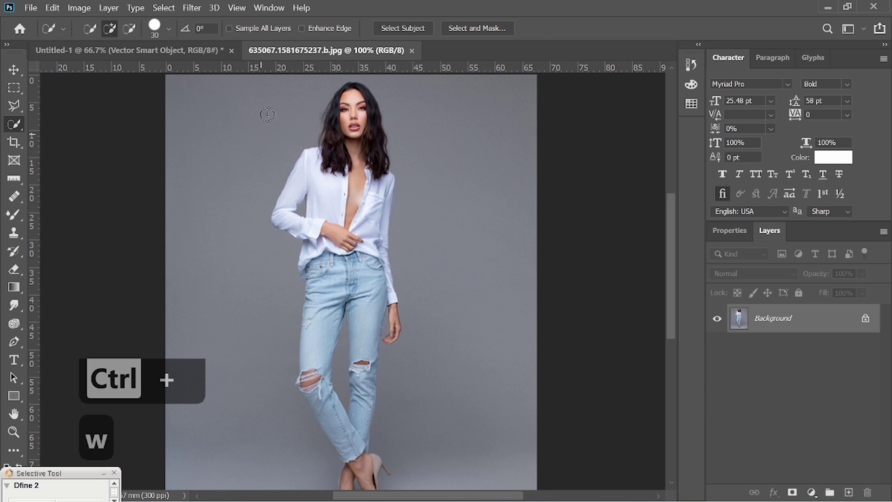
click(415, 31)
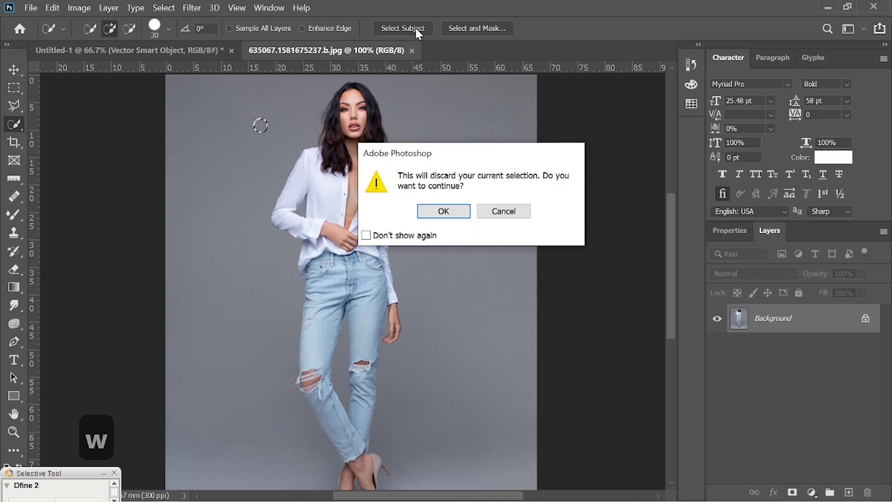
click(453, 216)
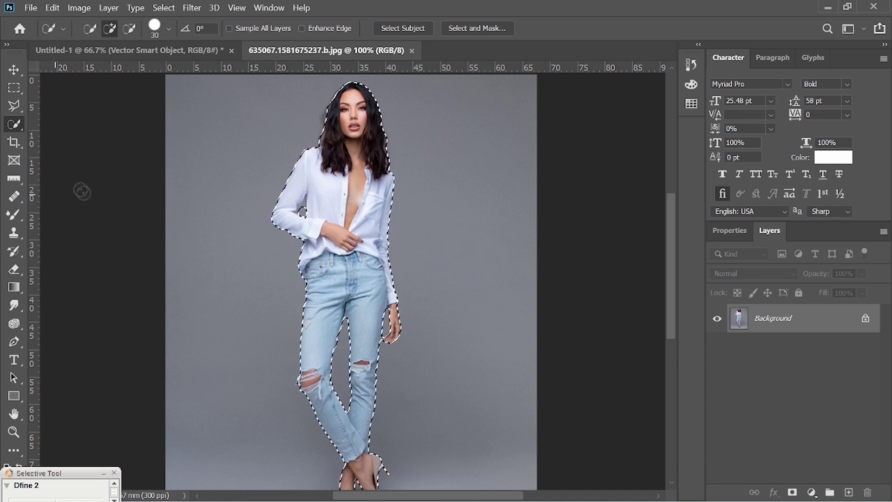
Move the selected model into the Untitled-1 document and center her over the logo
click(14, 69)
drag(355, 209, 154, 52)
drag(504, 251, 341, 237)
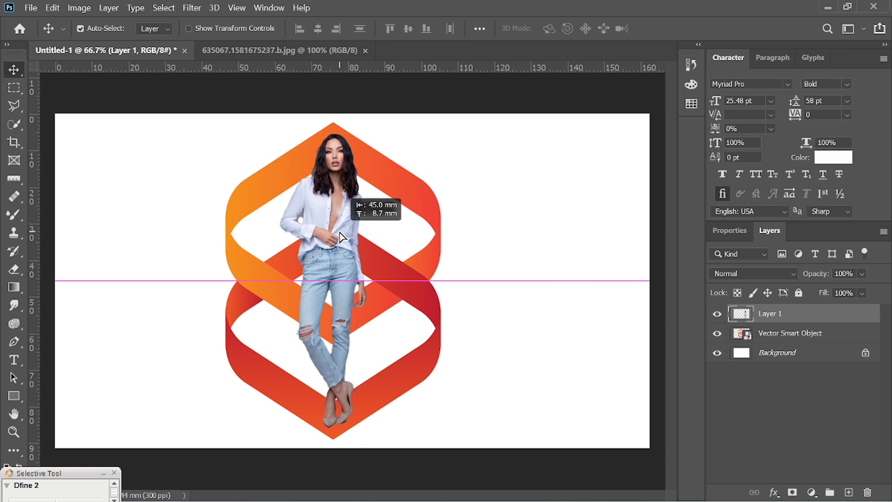
drag(341, 237, 341, 236)
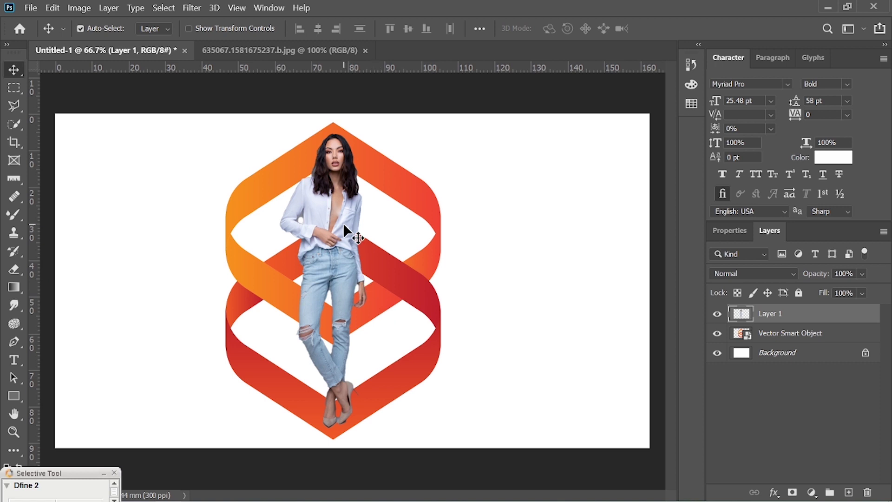
Open the logo's Smart Object in Illustrator, cut out the front orange band, save the file and return to Photoshop
click(384, 301)
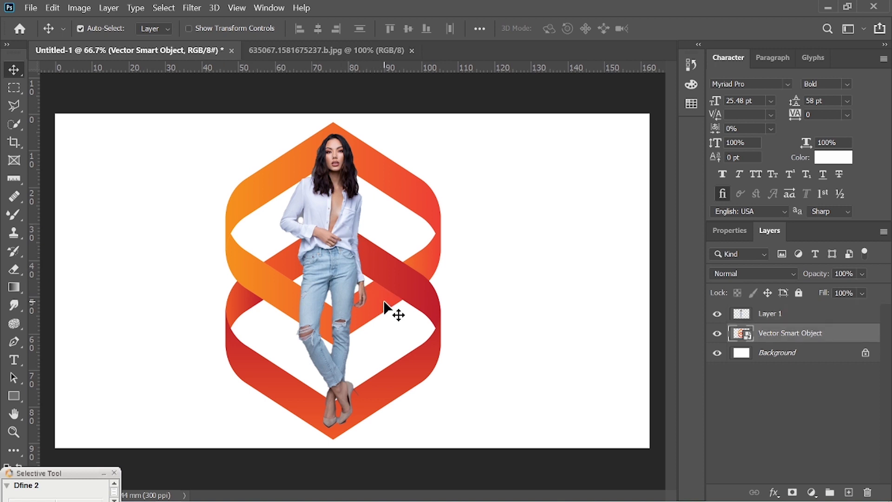
double_click(741, 333)
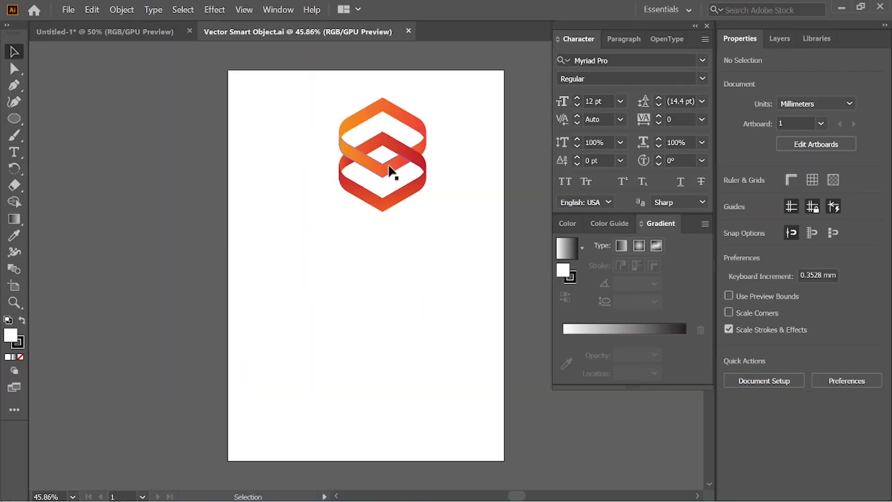
key(ctrl+x)
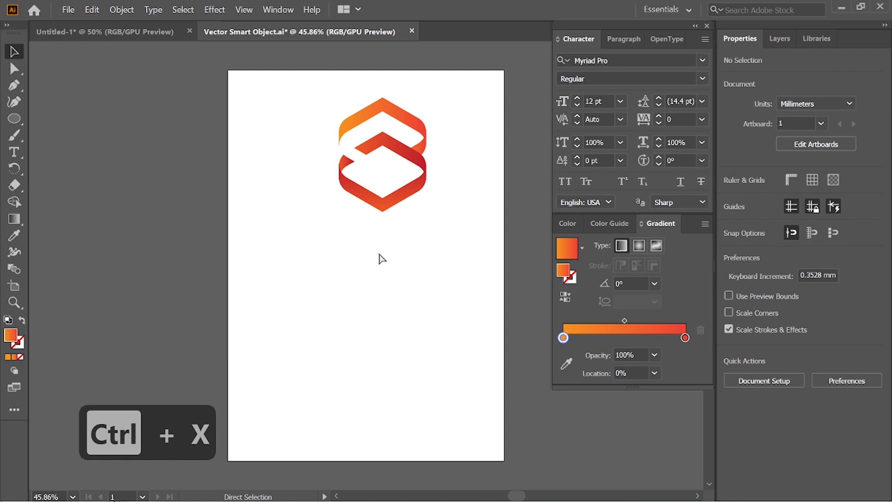
key(ctrl+s)
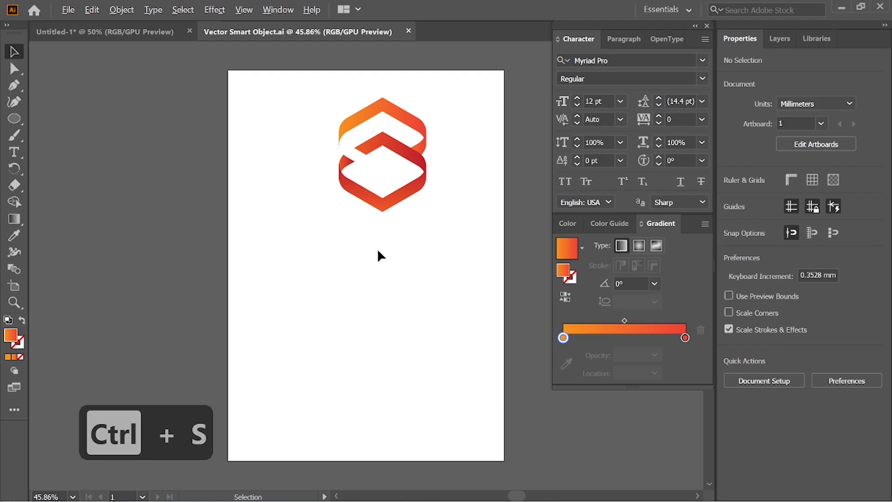
key(alt+Tab)
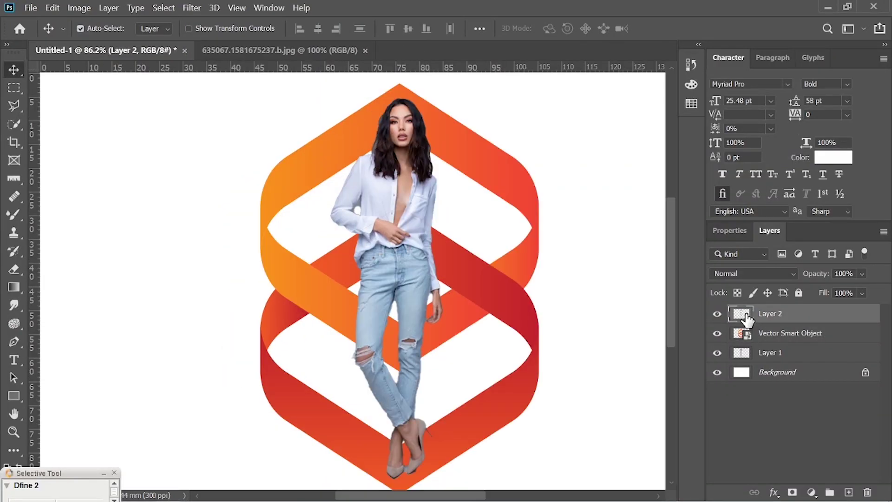
Load the logo's shape as a selection and erase Layer 2 inside it over the model's thighs so the orange band passes in front
ctrl+click(742, 335)
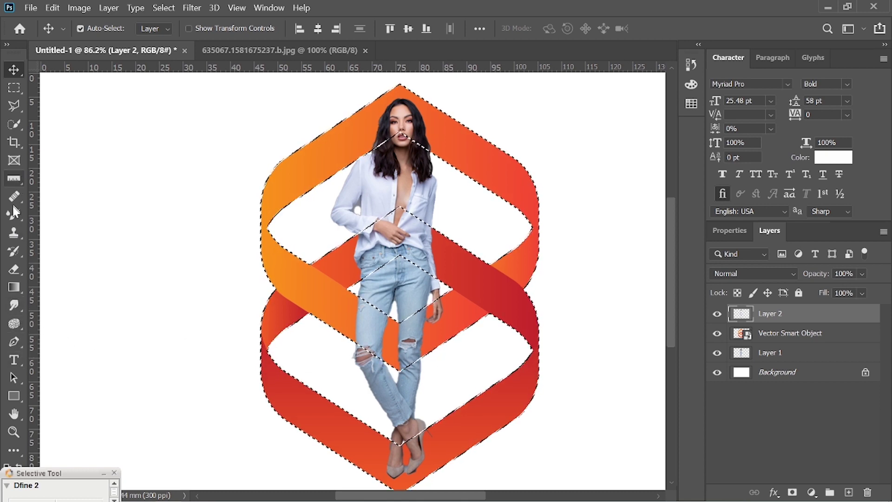
click(16, 269)
mouse_move(402, 333)
mouse_down()
mouse_move(450, 316)
mouse_move(419, 347)
mouse_move(378, 349)
mouse_move(352, 305)
mouse_move(422, 347)
mouse_move(478, 310)
mouse_move(413, 349)
mouse_move(369, 347)
mouse_up()
click(14, 69)
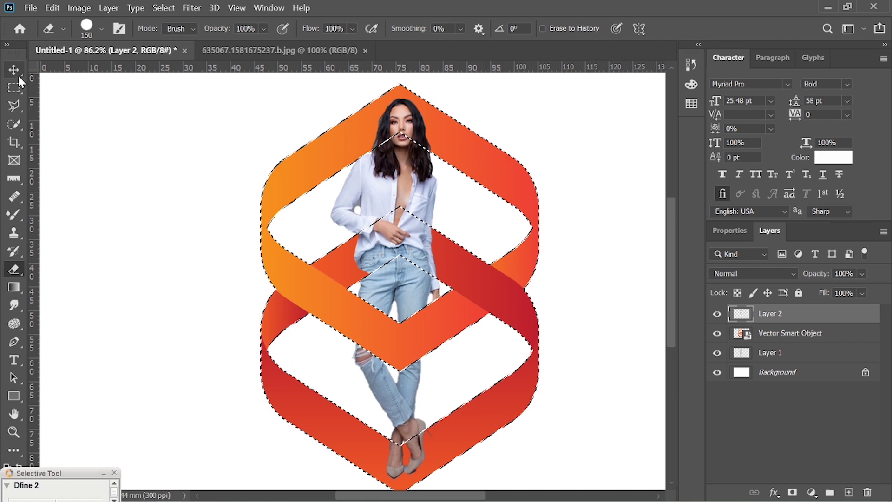
key(ctrl+d)
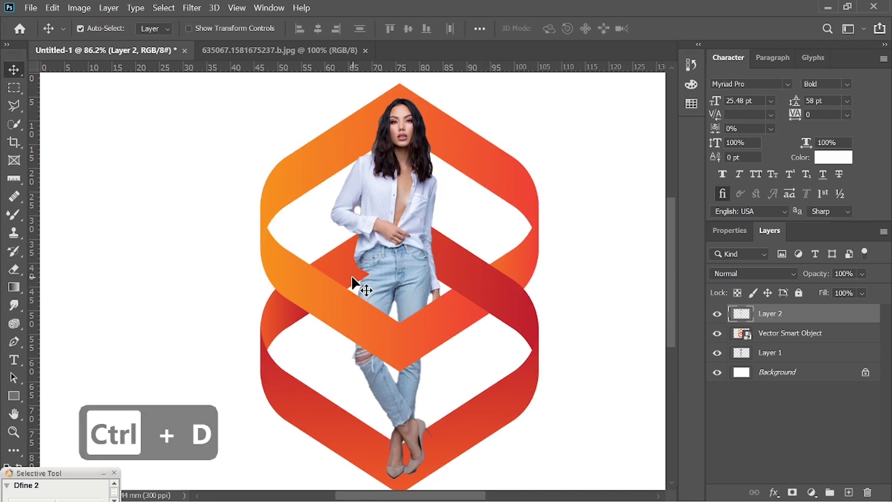
key(ctrl+z)
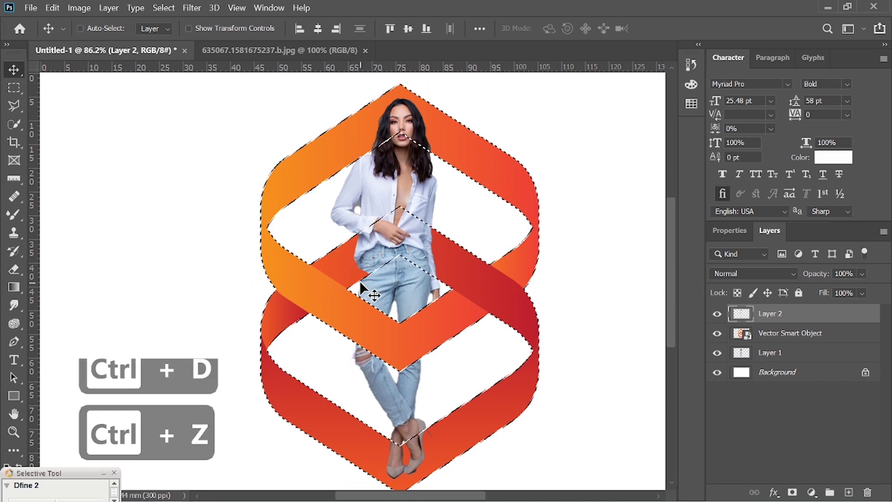
Undo the last change, erase Layer 2 inside the selection over the model's thighs, and clear the selection
key(ctrl+z)
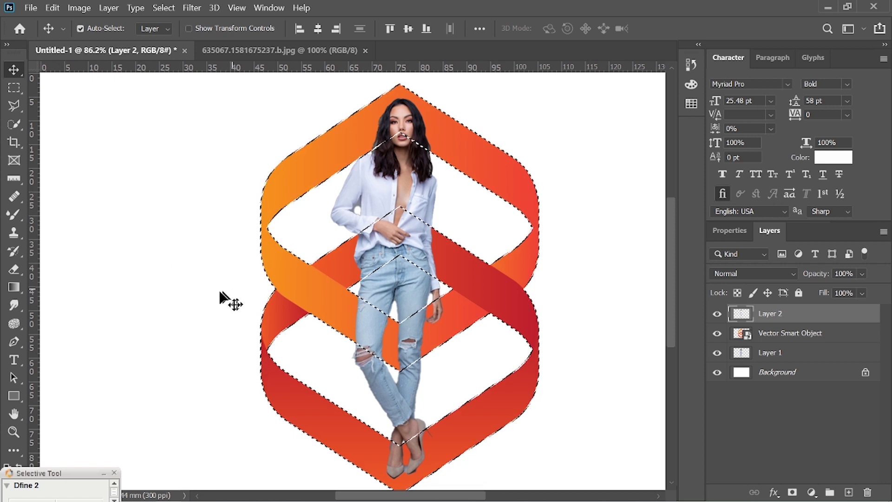
key(e)
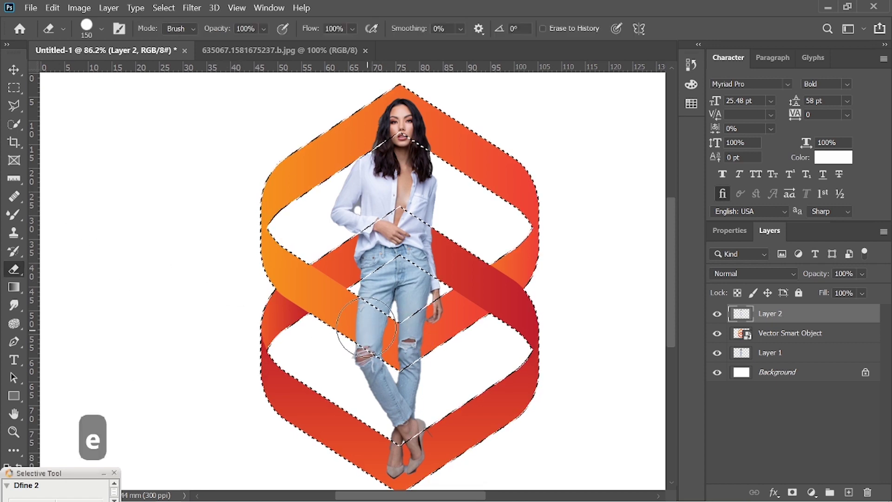
mouse_move(363, 322)
mouse_down()
mouse_move(408, 357)
mouse_move(407, 332)
mouse_move(425, 310)
mouse_move(455, 309)
mouse_move(457, 327)
mouse_up()
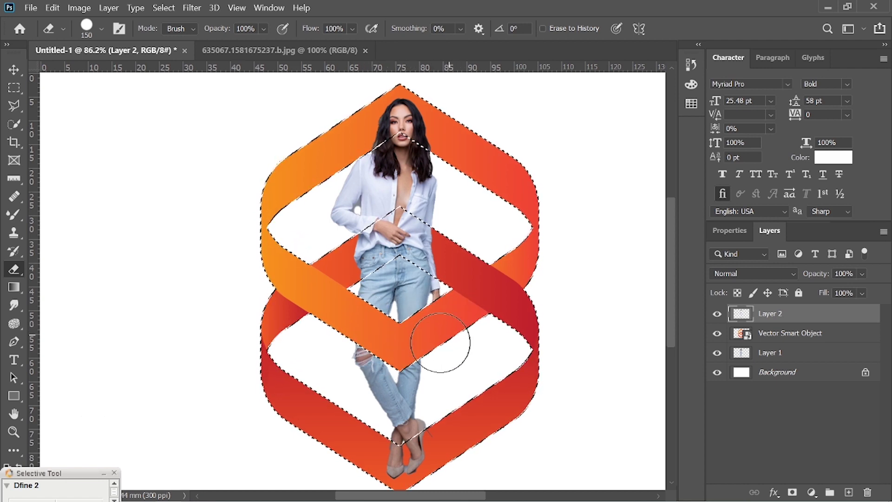
key(v)
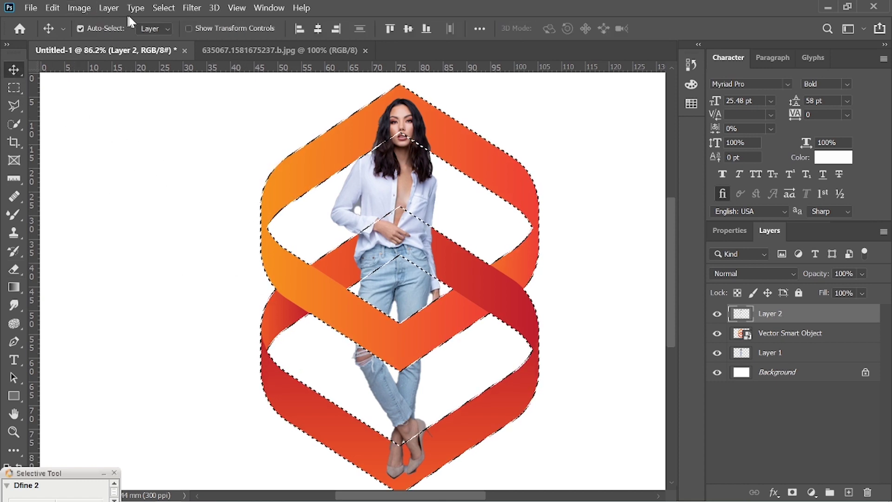
click(164, 9)
mouse_move(207, 199)
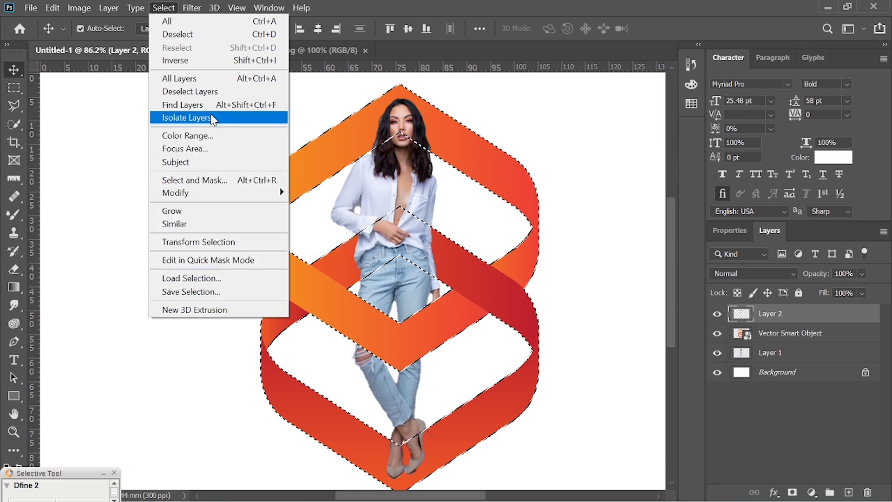
click(177, 34)
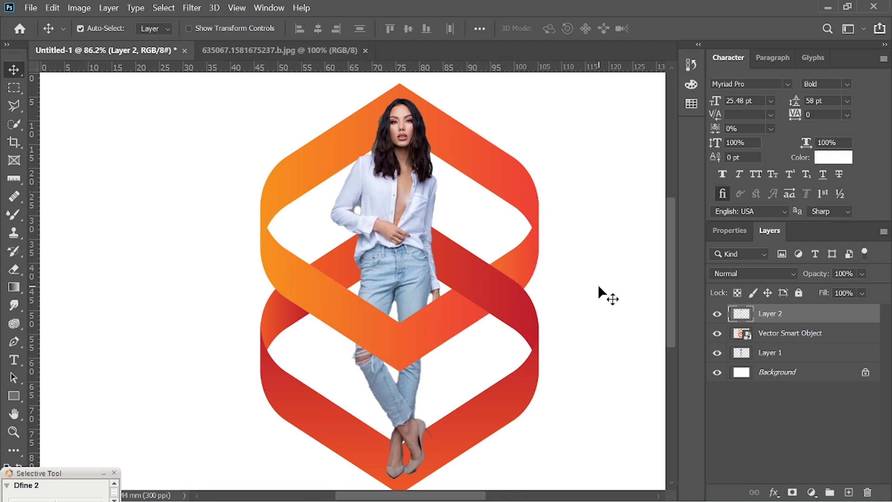
Try a diagonal linear gradient between white and dark navy on a new layer above the Background
click(798, 375)
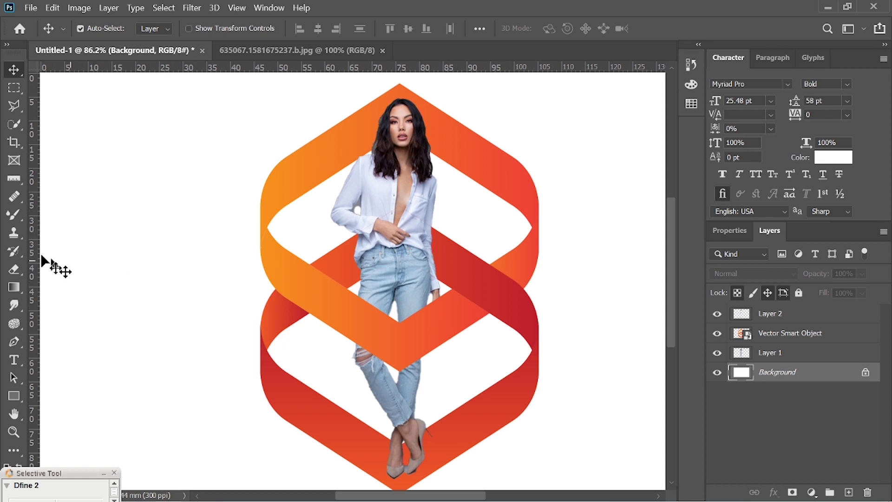
click(14, 287)
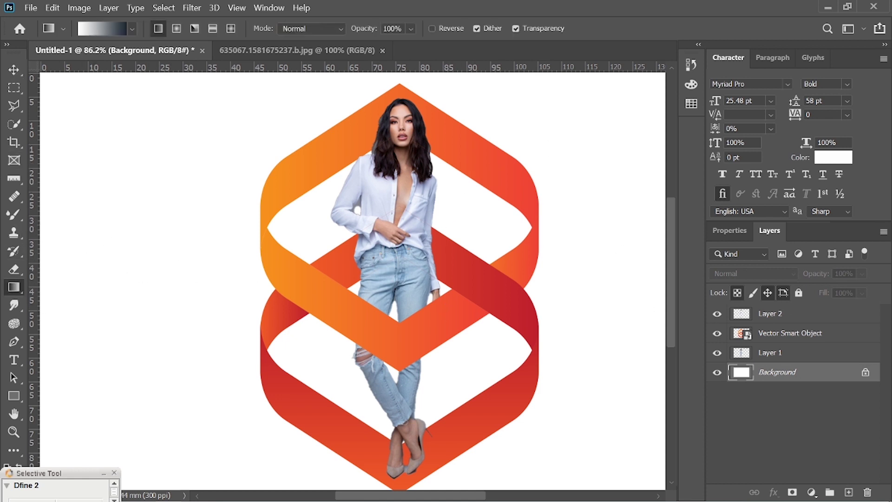
click(848, 492)
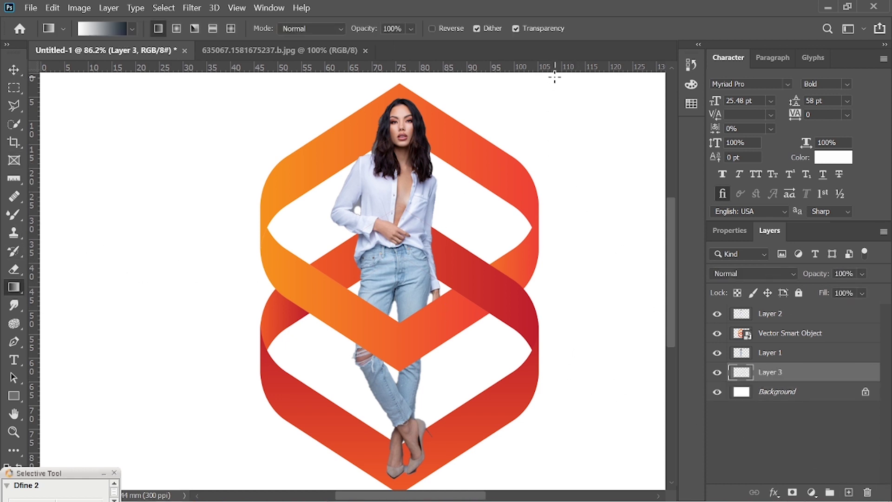
drag(555, 77, 388, 338)
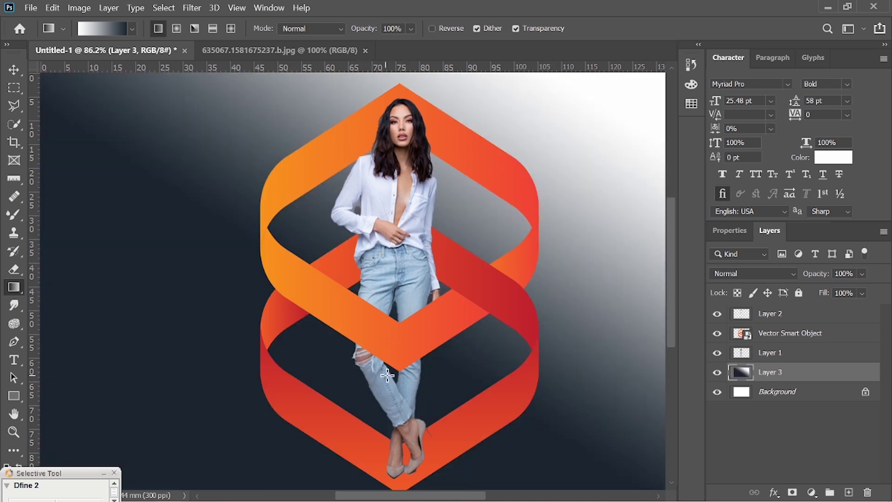
drag(387, 376, 537, 118)
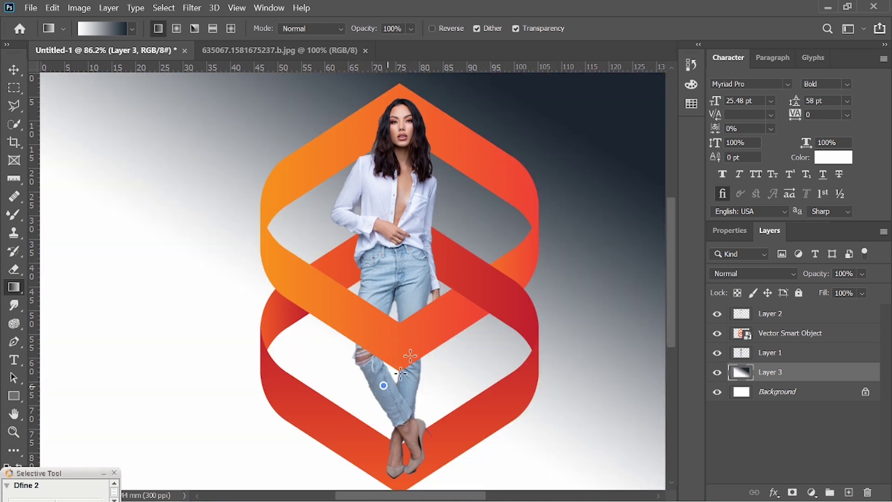
drag(409, 356, 589, 104)
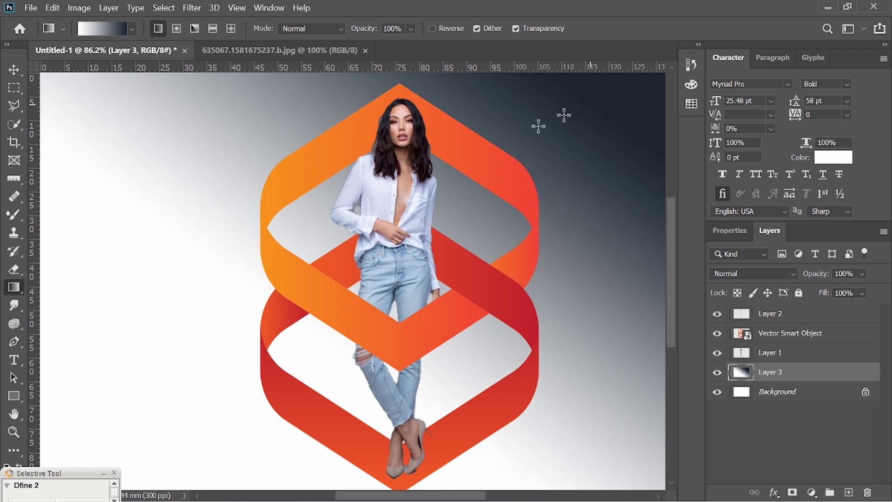
Try a layer mask on the gradient layer, and undo both the mask and the drawn gradients
click(792, 492)
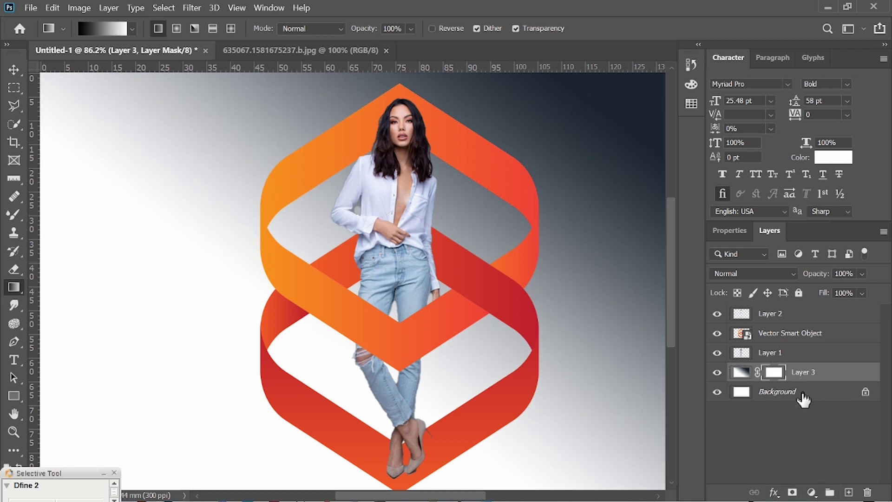
key(ctrl+z)
key(ctrl+z)
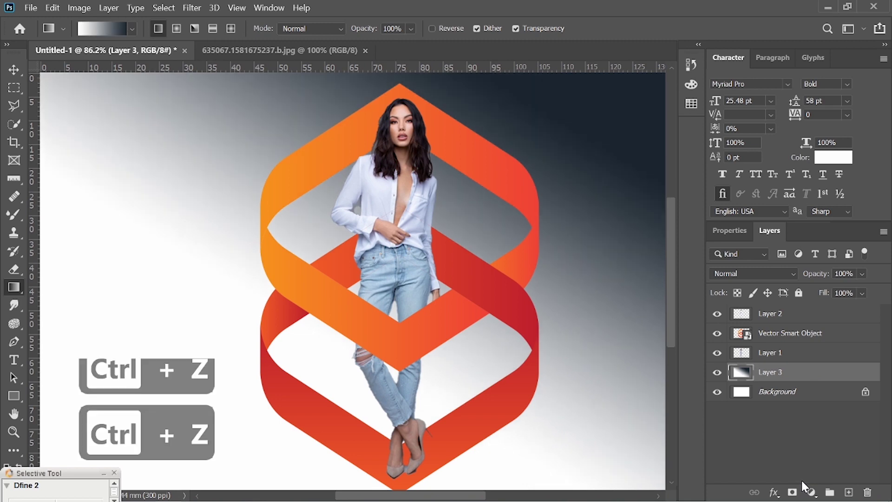
key(ctrl+z)
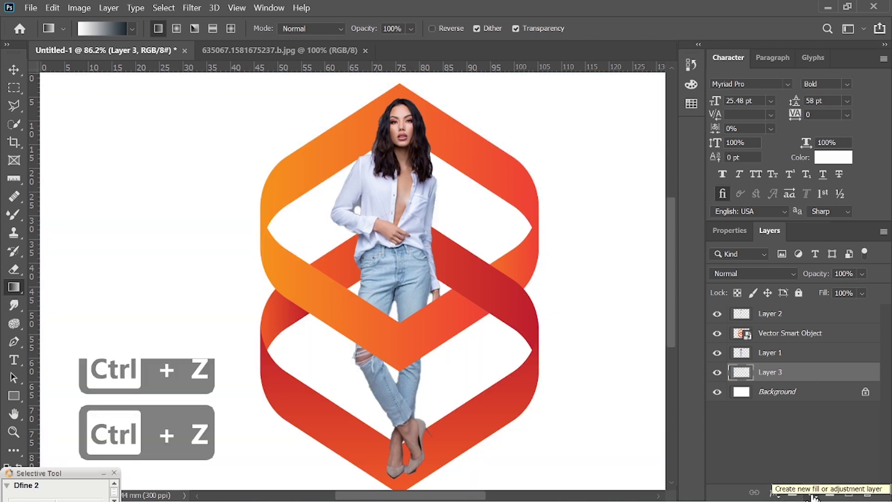
Add a Gradient fill layer above the Background and open its gradient for editing
click(811, 492)
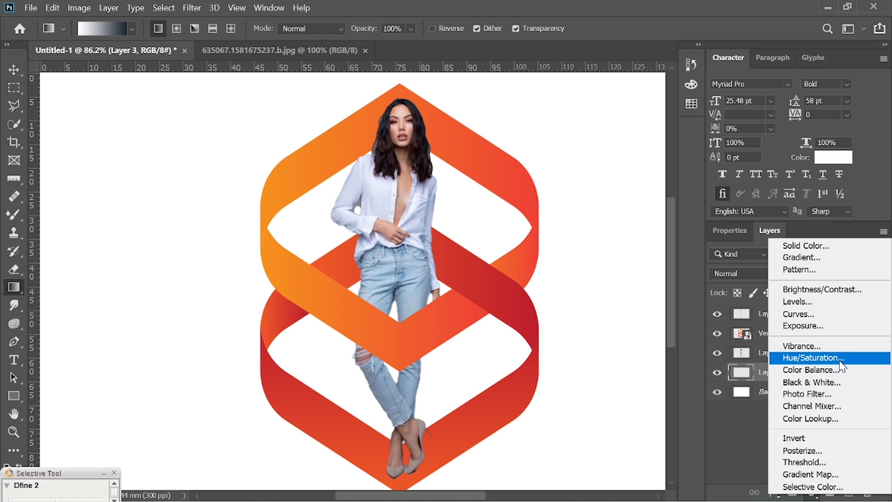
click(818, 257)
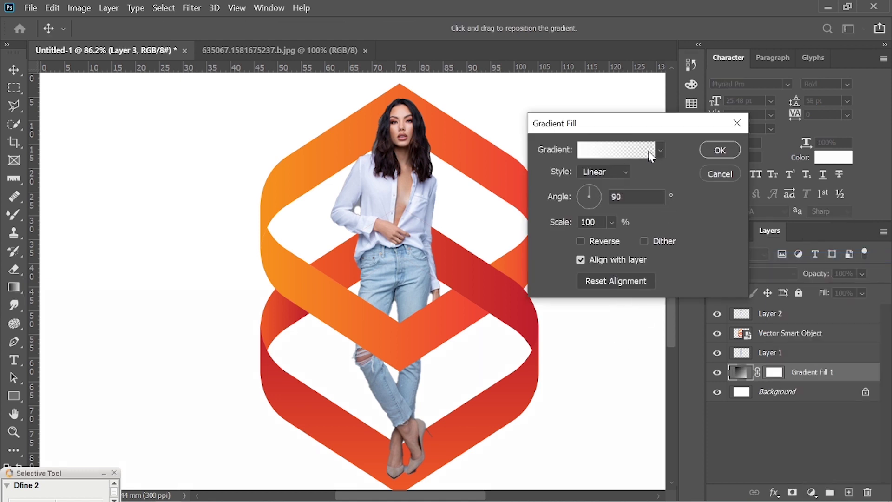
click(632, 154)
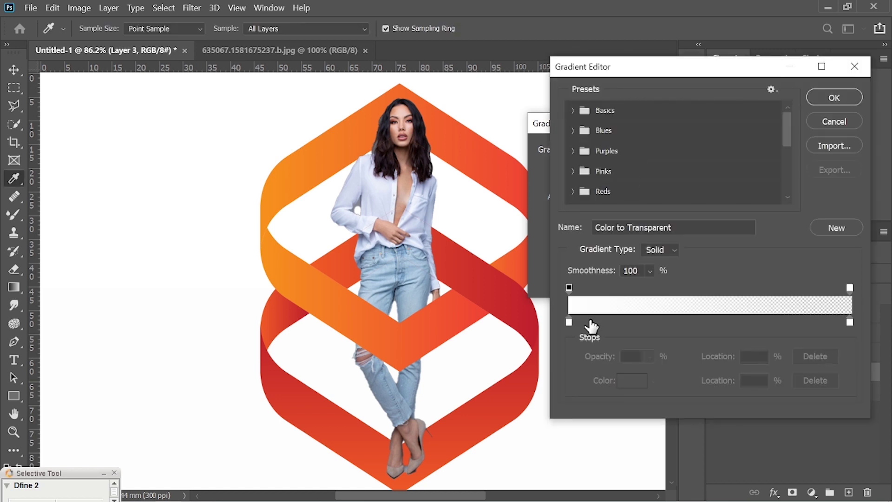
Try several gradient presets from the Blues group as the background, including Blue_03, Blue_14 and Blue_17
click(574, 133)
click(634, 154)
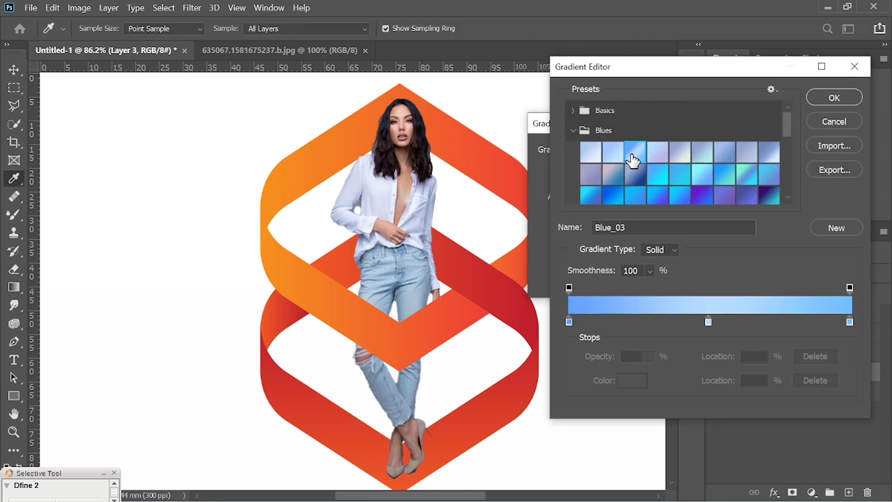
click(681, 157)
click(680, 183)
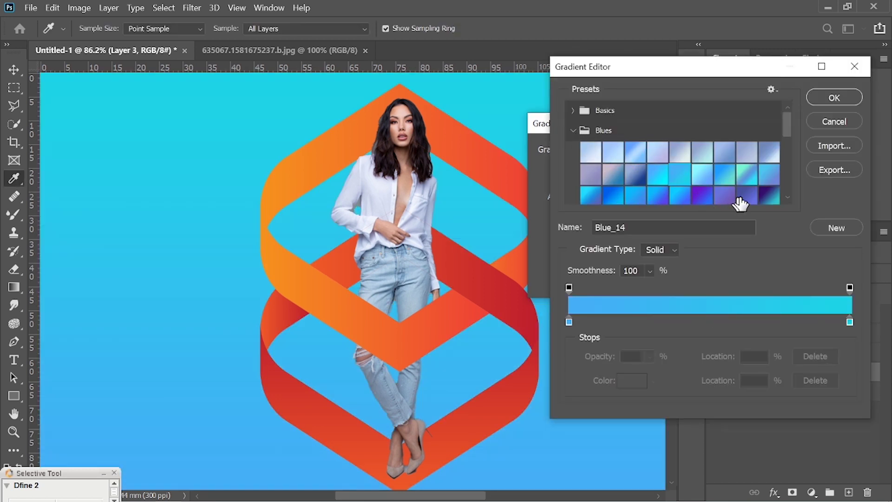
click(748, 180)
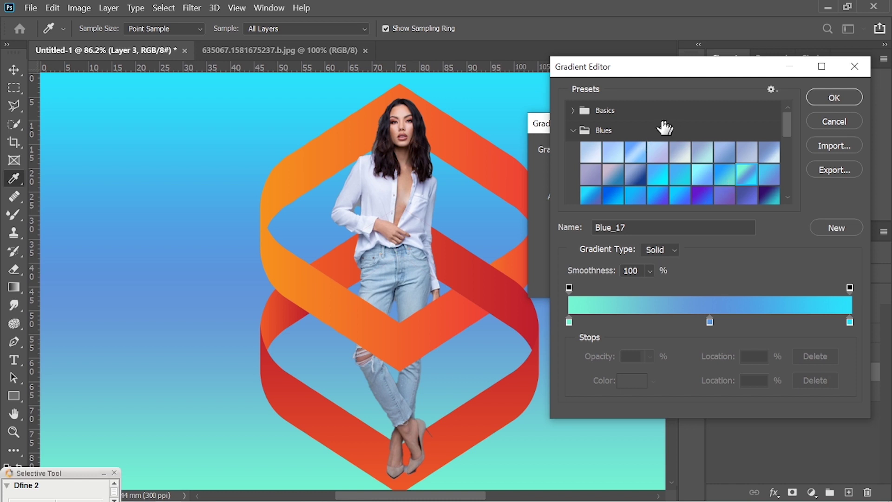
Try the Purple_12 and Purple_22 presets from the Purples group on the background gradient
click(572, 112)
scroll(669, 179, down, 5)
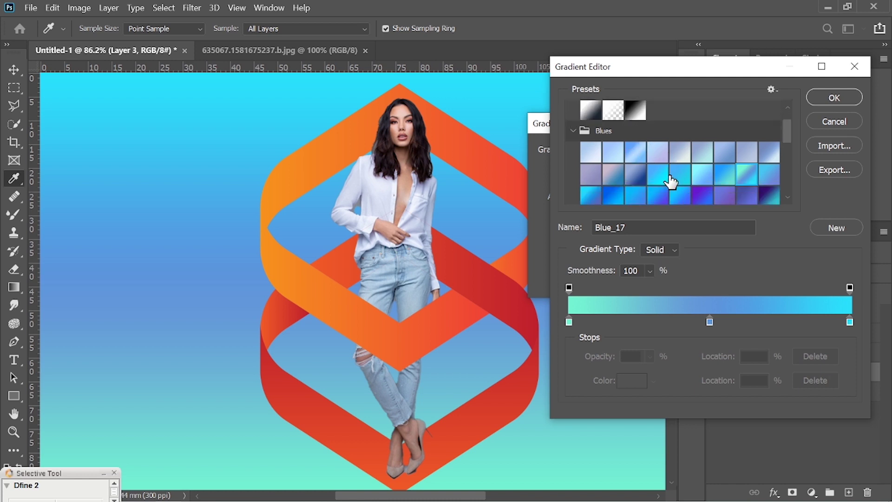
click(573, 151)
click(630, 174)
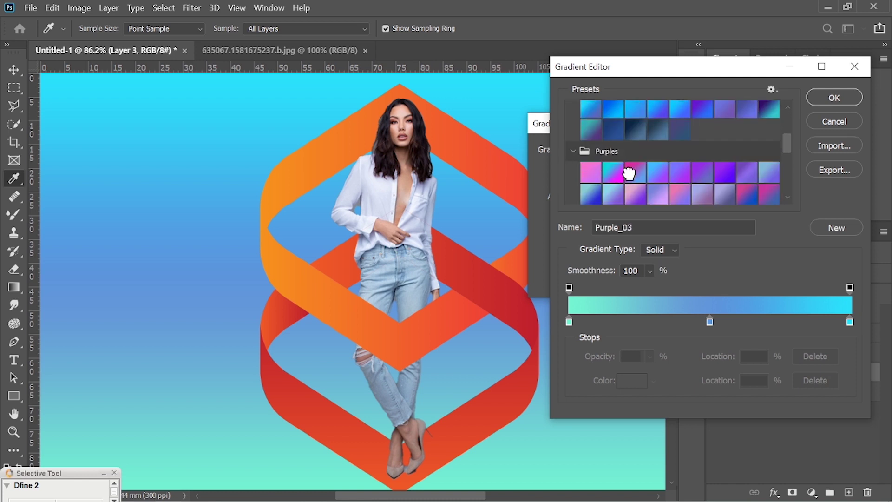
click(631, 194)
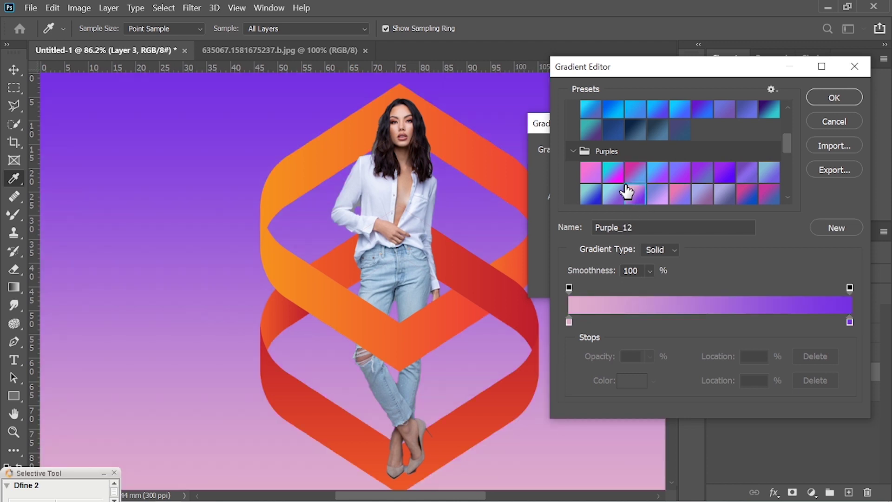
scroll(647, 197, down, 4)
click(658, 132)
scroll(642, 165, down, 2)
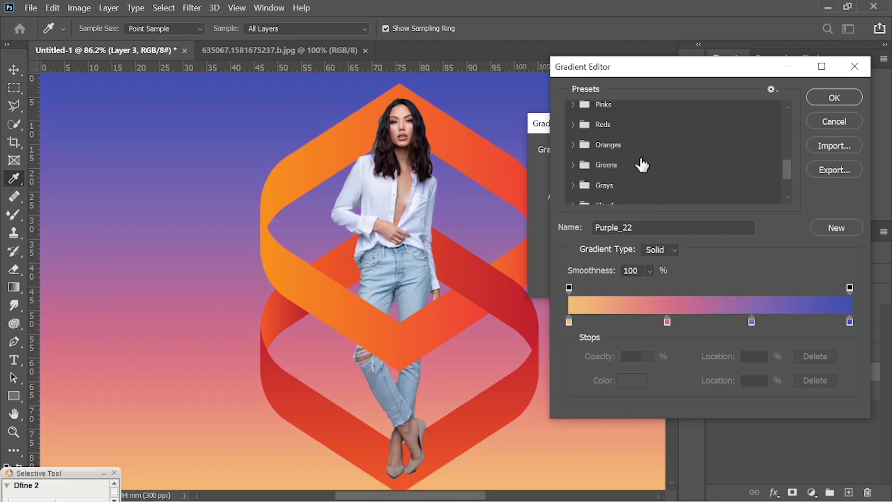
Set the background gradient to the Orange_02 preset, tilt its angle so it runs diagonally, and apply the fill
click(576, 147)
click(613, 168)
click(655, 172)
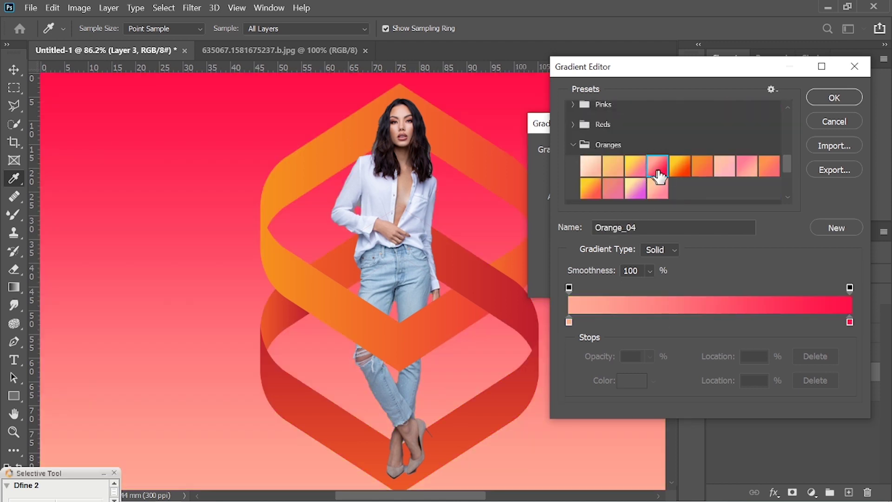
click(616, 168)
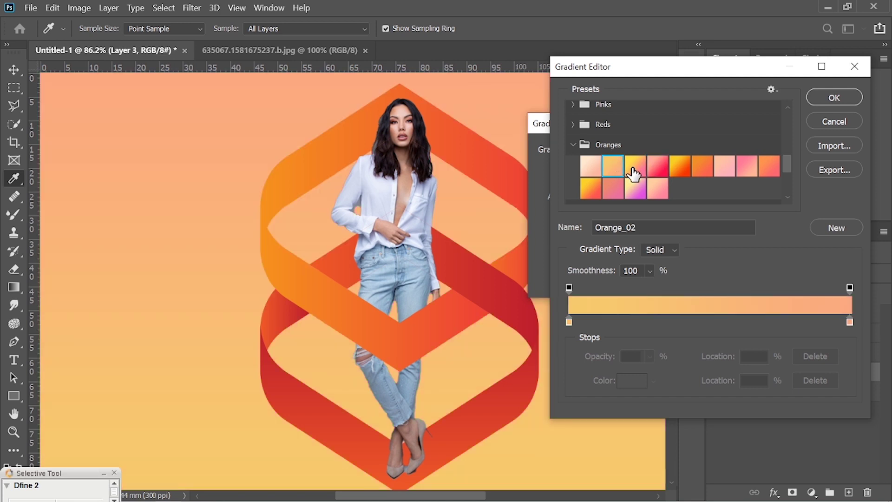
click(832, 97)
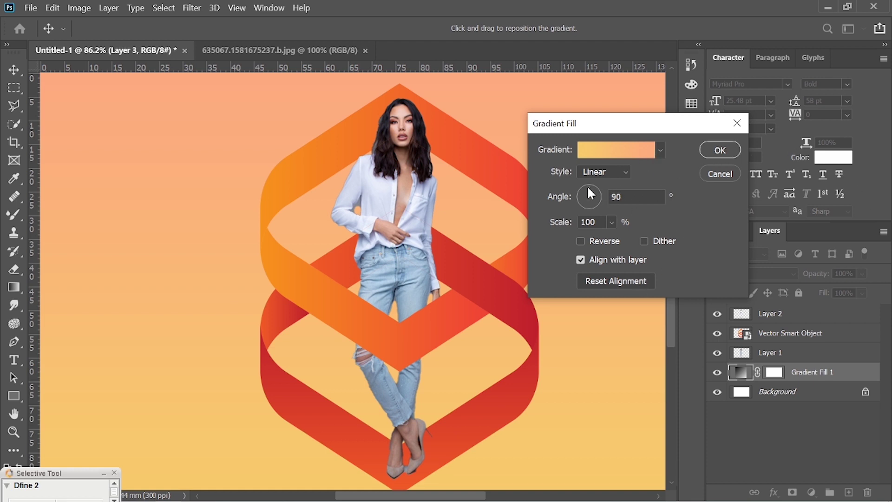
mouse_move(589, 192)
mouse_down()
mouse_move(603, 190)
mouse_move(576, 199)
mouse_move(587, 216)
mouse_move(603, 207)
mouse_move(599, 188)
mouse_up()
click(716, 151)
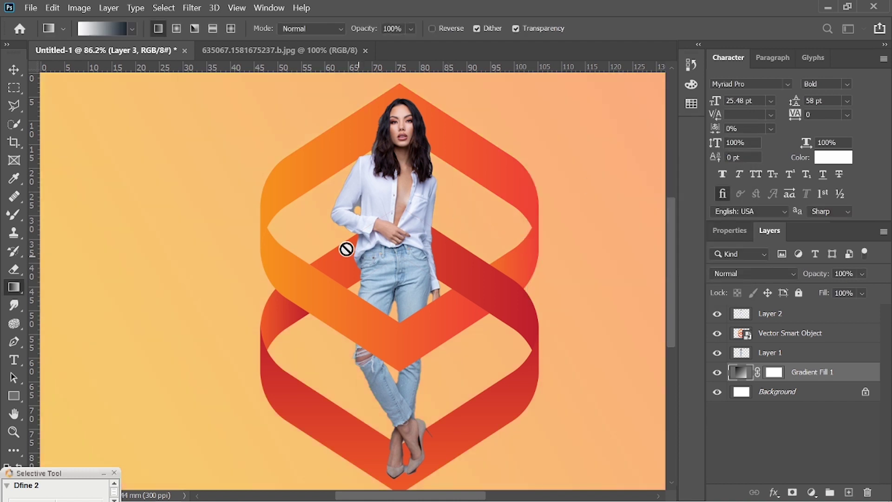
Select Layer 2 and activate the Move tool with the whole canvas in view
click(803, 320)
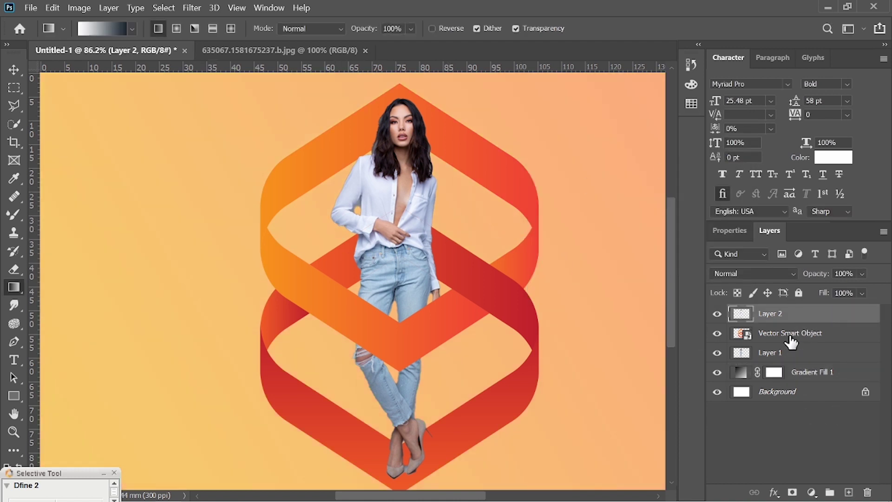
key(ctrl+0)
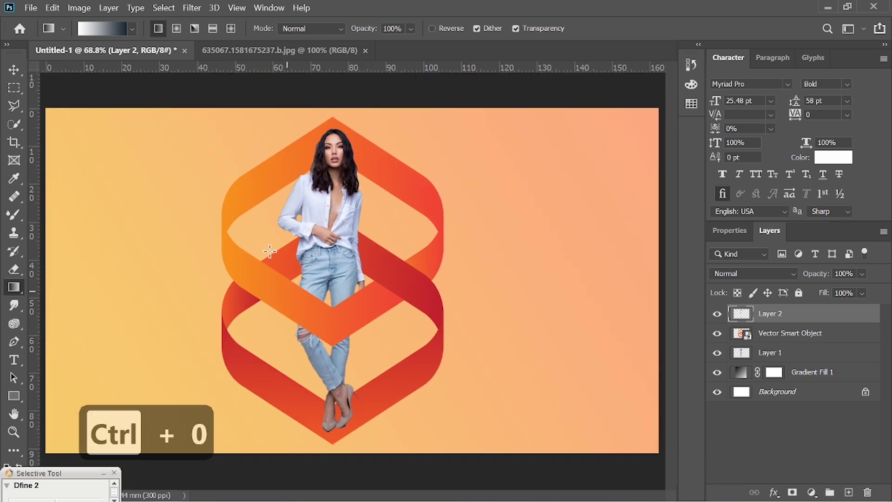
click(13, 70)
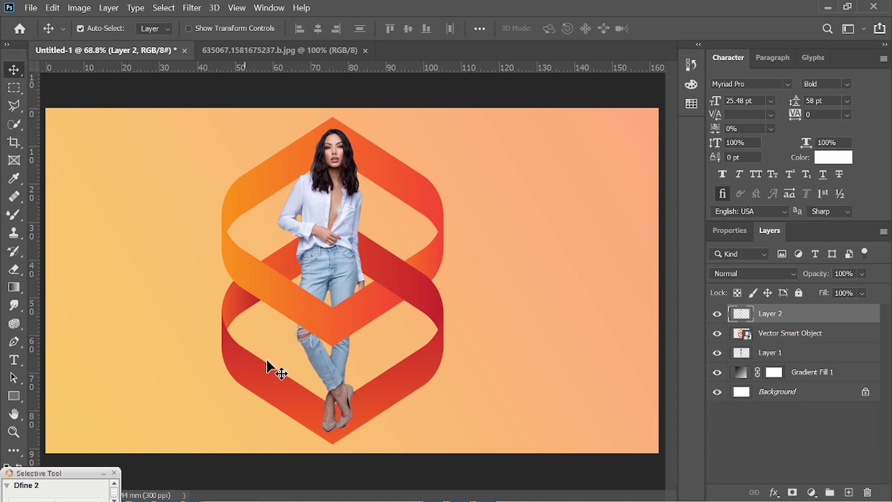
Switch to the browser and open the AKIpress source article for the model picture shown in the image search preview
key(alt+Tab)
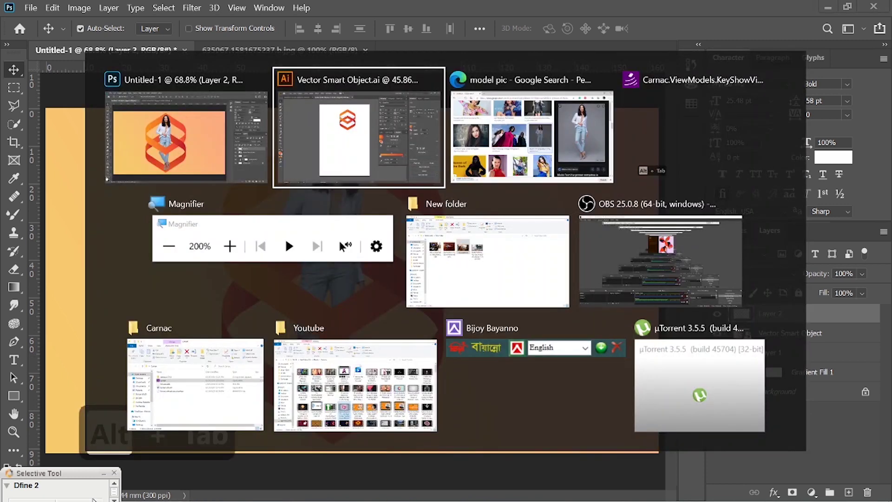
key(alt+Tab)
scroll(259, 253, down, 5)
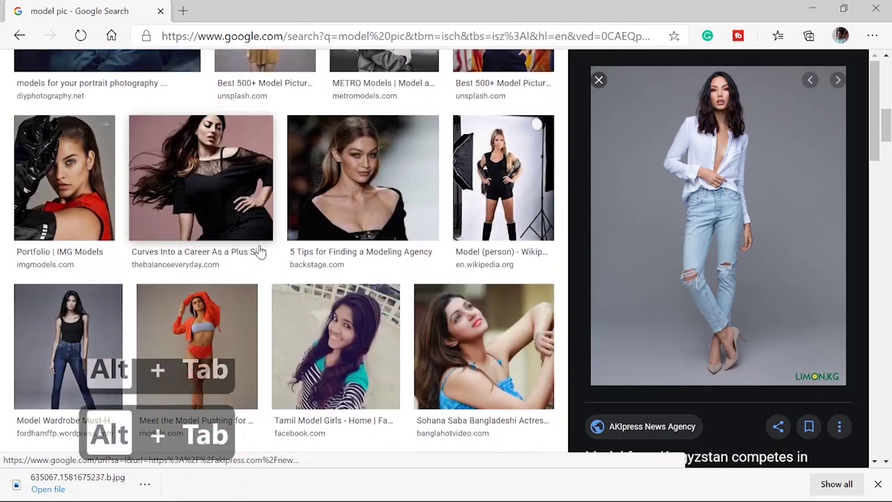
scroll(259, 253, down, 5)
scroll(790, 279, down, 7)
scroll(701, 149, up, 2)
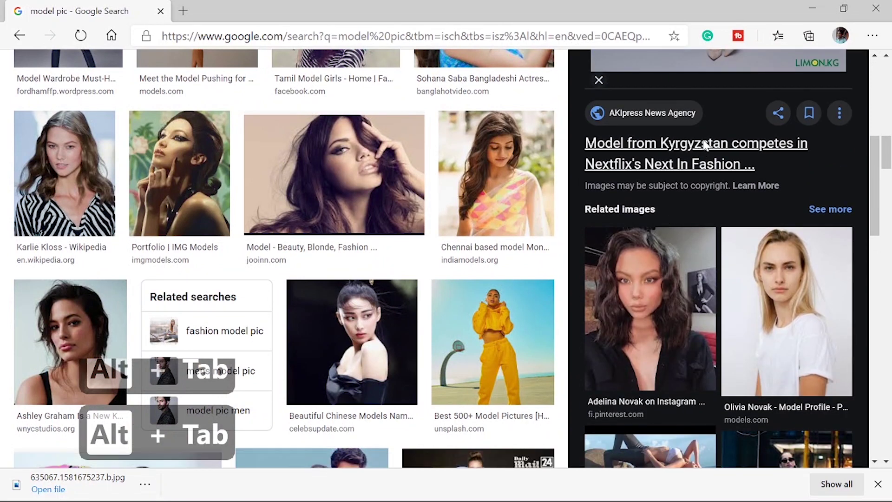
click(704, 146)
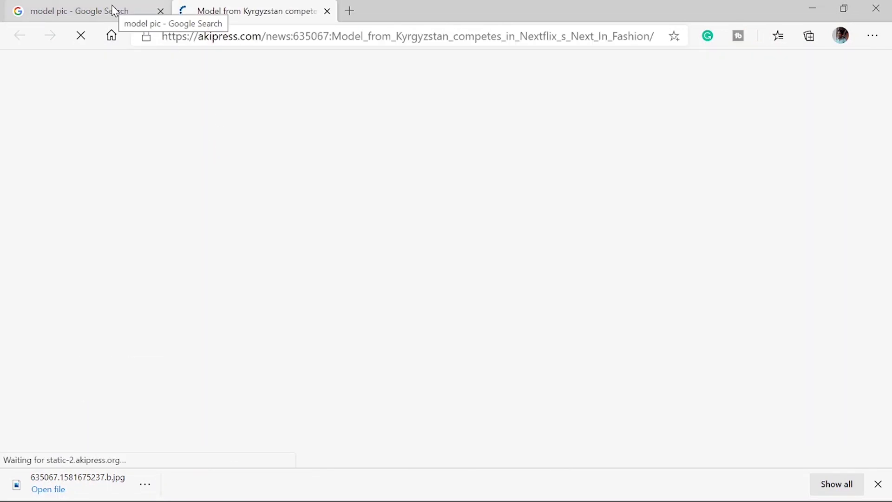
Try to copy the article headline from the image preview on the Google search results page
click(114, 11)
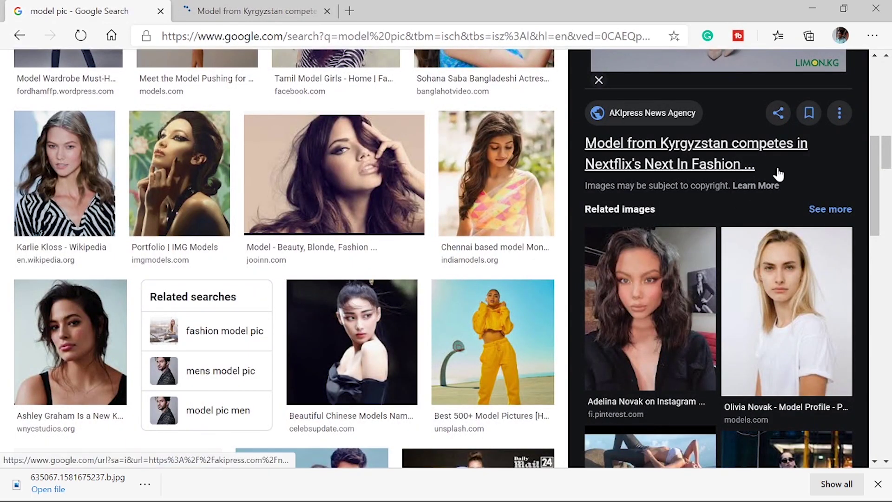
drag(581, 135, 768, 167)
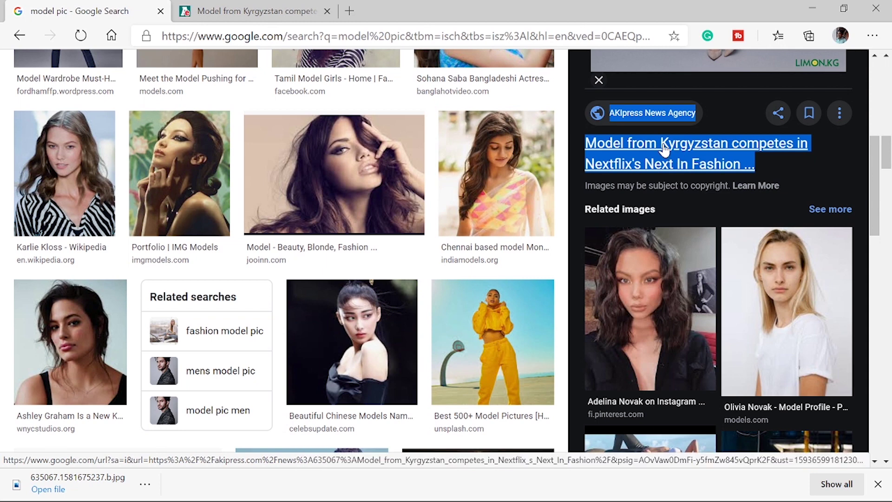
right_click(667, 148)
click(664, 281)
Copy the headline "Model from Kyrgyzstan competes in Nextflix's Next In Fashion" from the AKIpress article page
click(256, 14)
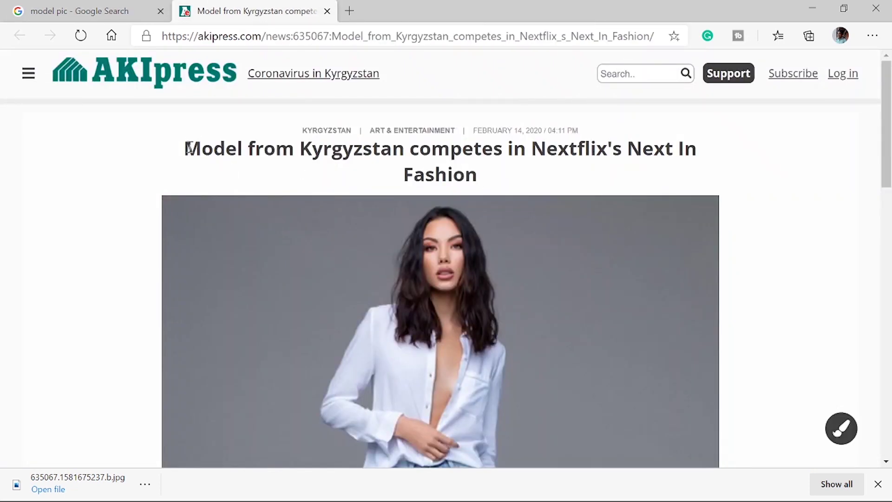
drag(190, 148, 491, 195)
right_click(497, 149)
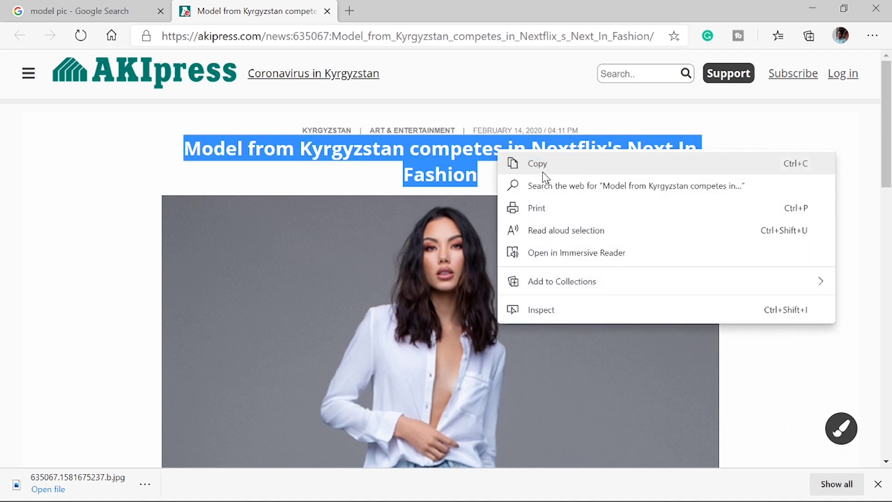
click(541, 165)
Return to Photoshop and move Layer 2, the Vector Smart Object and Layer 1 together to the left part of the canvas
click(813, 7)
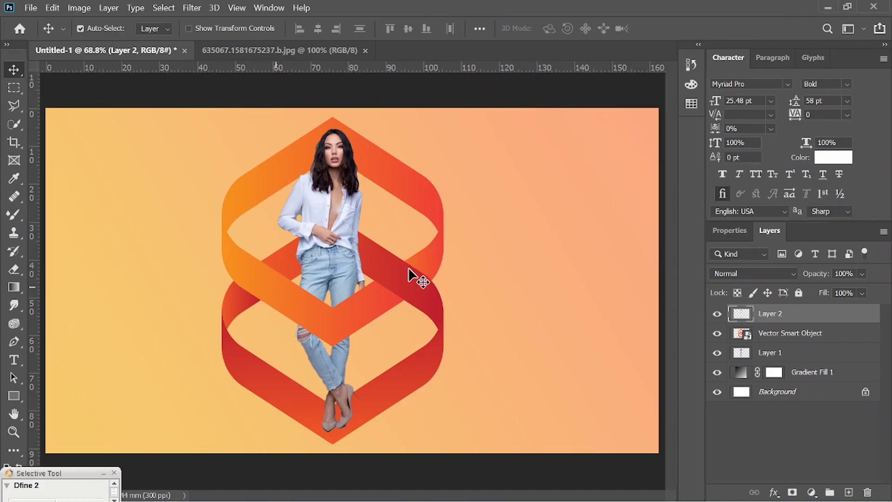
shift+click(780, 352)
drag(334, 192, 205, 213)
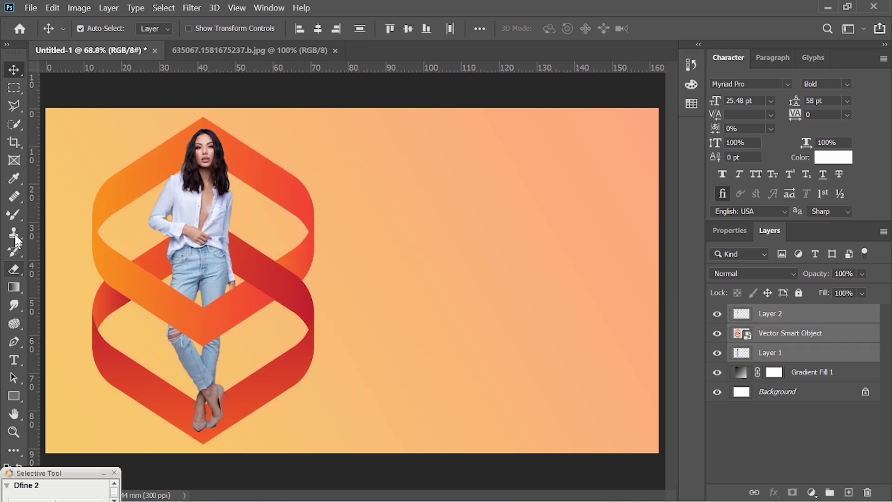
Paste the copied headline as a new text layer on the empty area beside the logo
key(t)
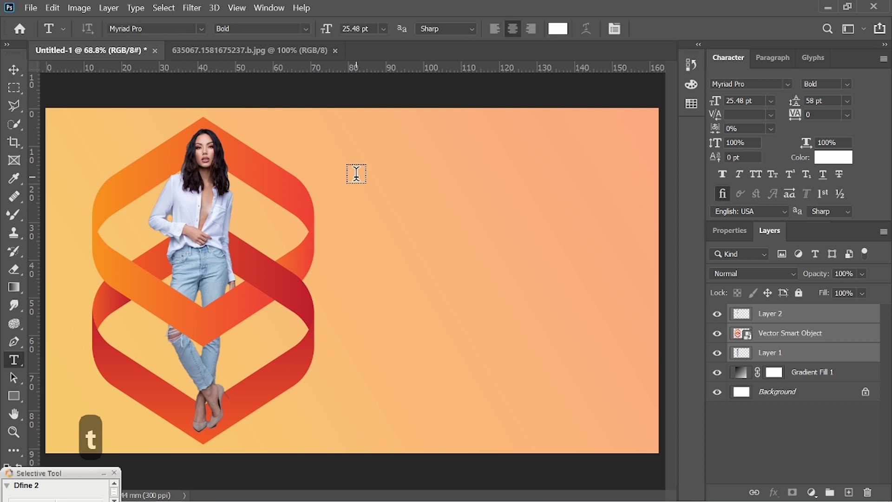
click(357, 176)
key(ctrl+v)
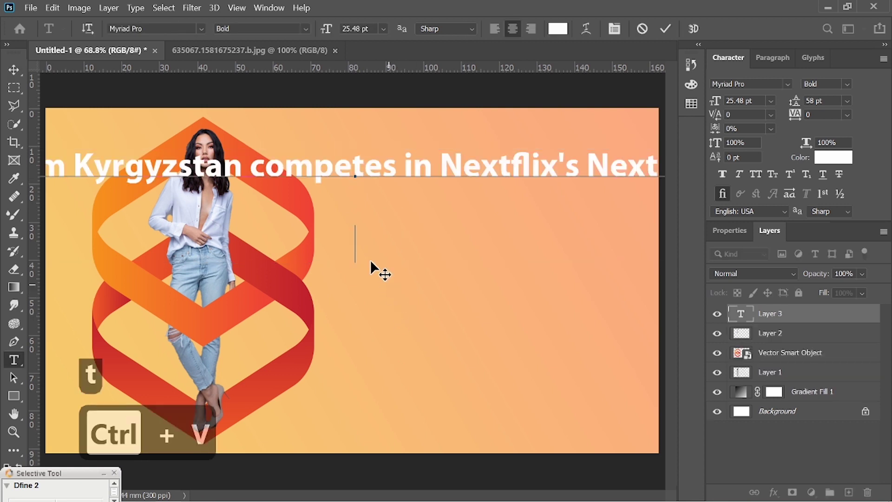
Left-align the whole headline, set its font size to 18 pt and place it just beside the upper part of the logo
key(ctrl+a)
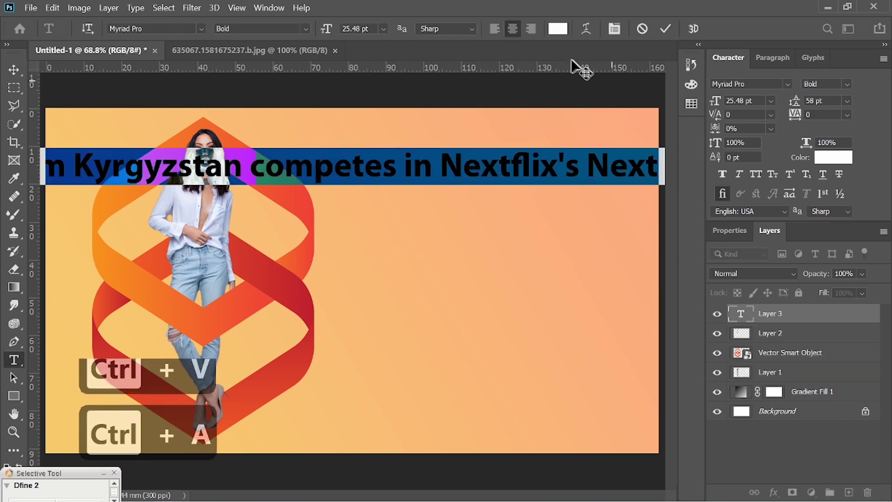
click(494, 28)
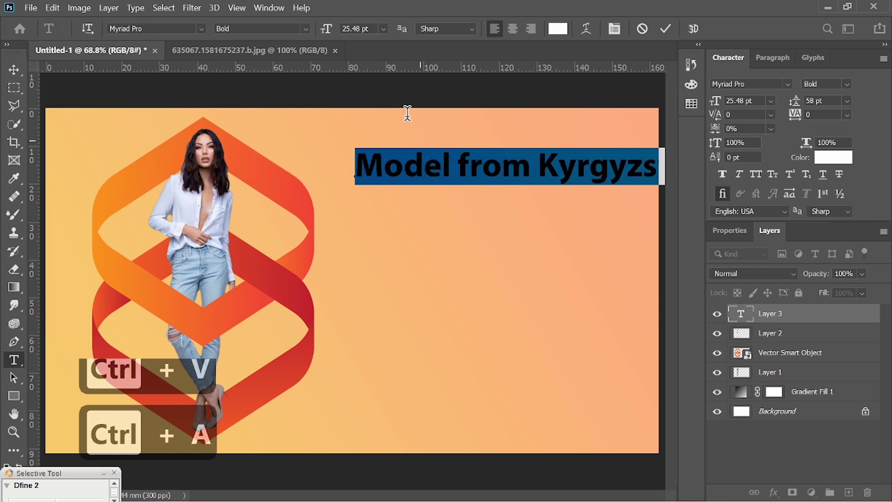
click(384, 29)
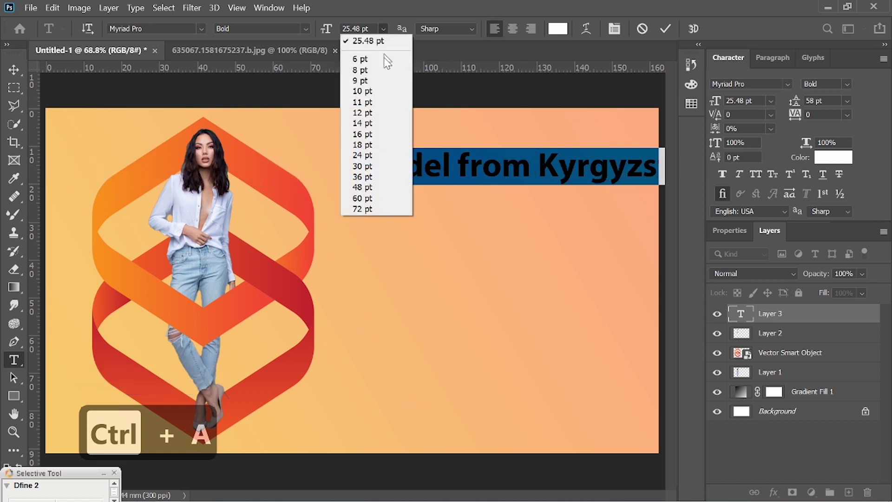
click(378, 145)
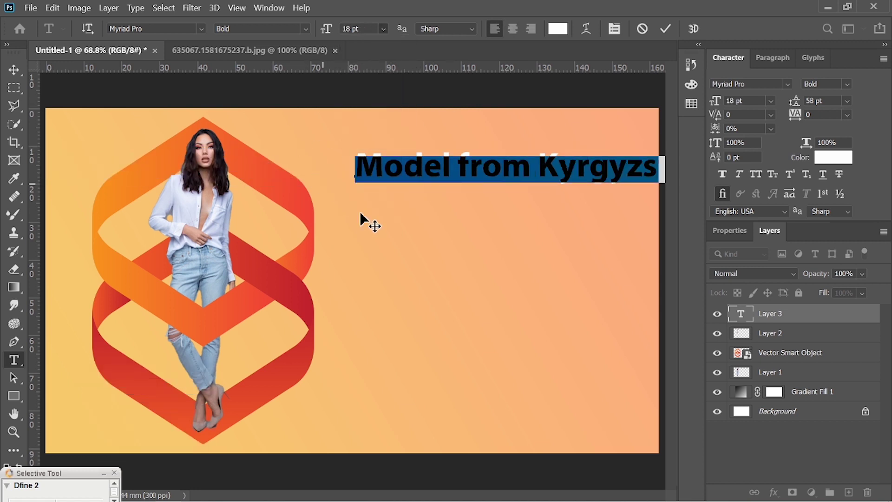
click(13, 70)
drag(363, 181, 355, 161)
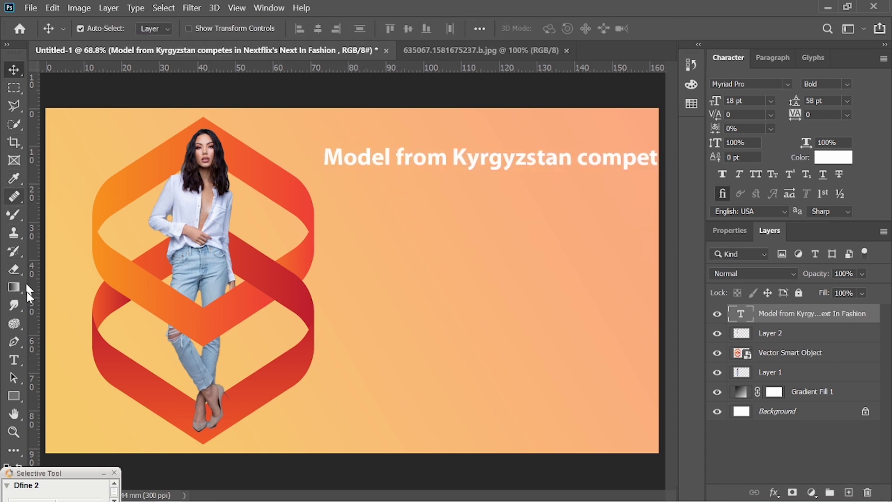
Break the headline into three lines: "Model from Kyrgyzstan", "competes in Nextflix's" and "Next In Fashion"
click(576, 168)
key(Return)
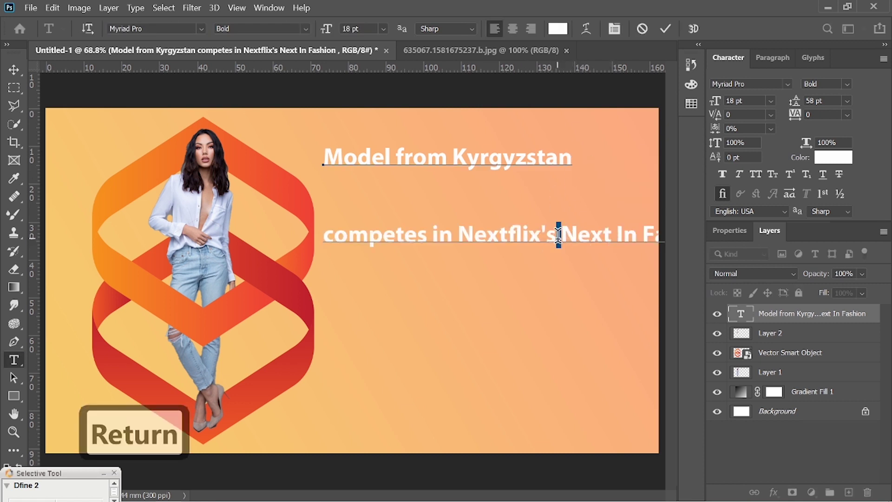
key(Return)
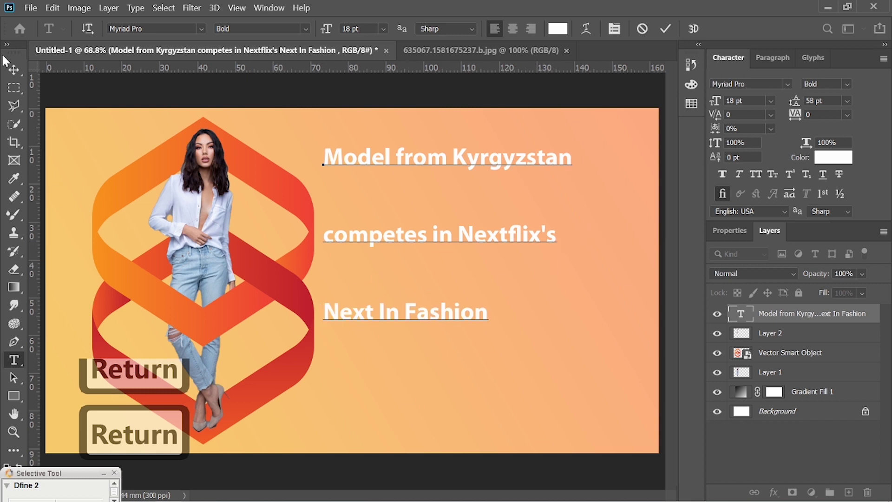
click(13, 69)
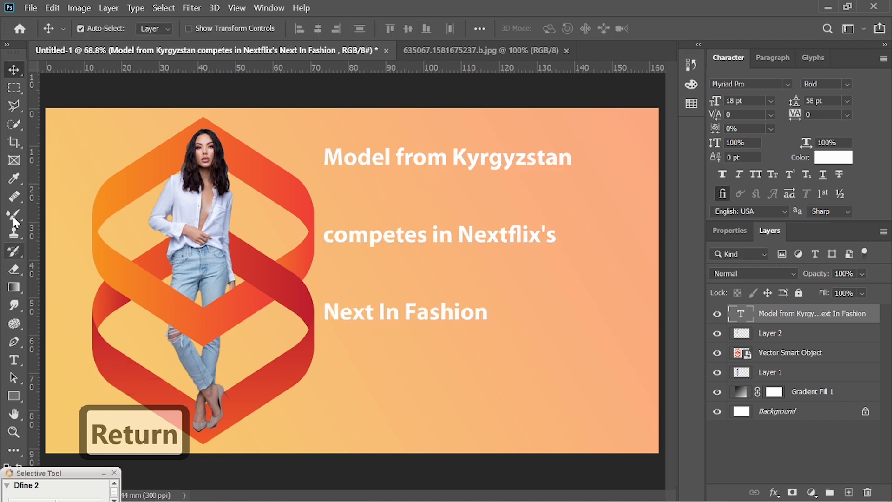
Set the leading of all three headline lines to Auto
key(t)
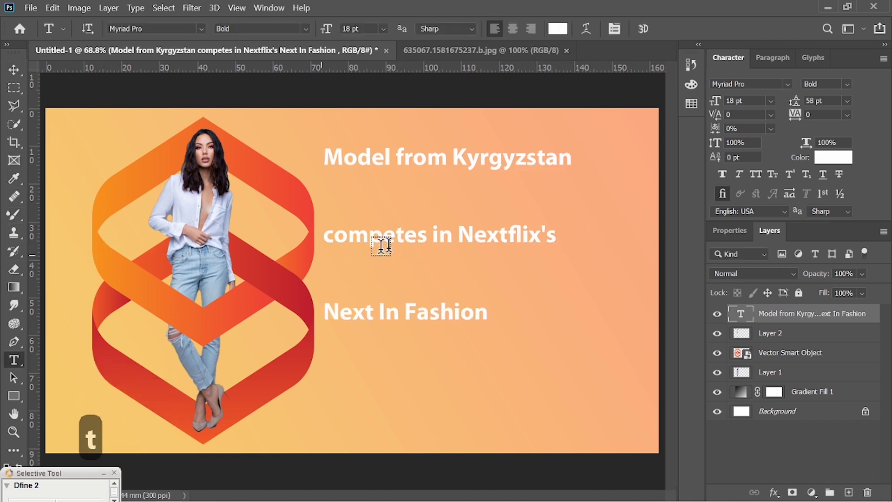
click(409, 235)
key(ctrl+a)
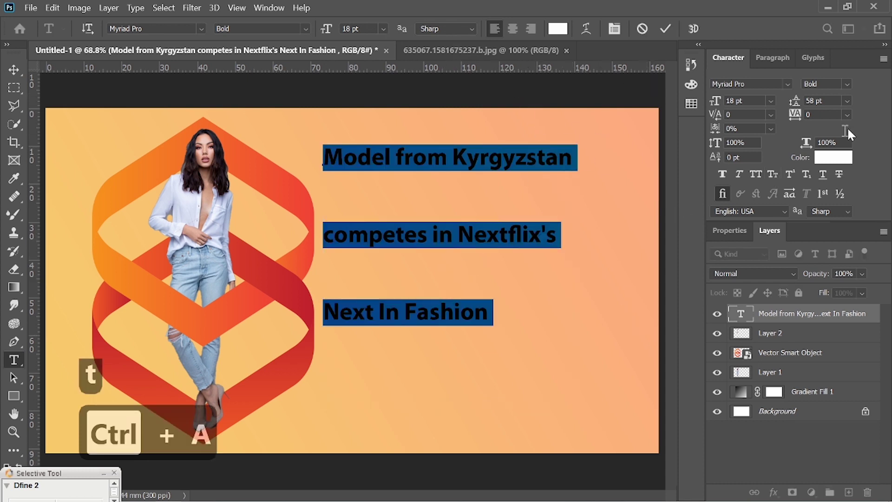
click(848, 100)
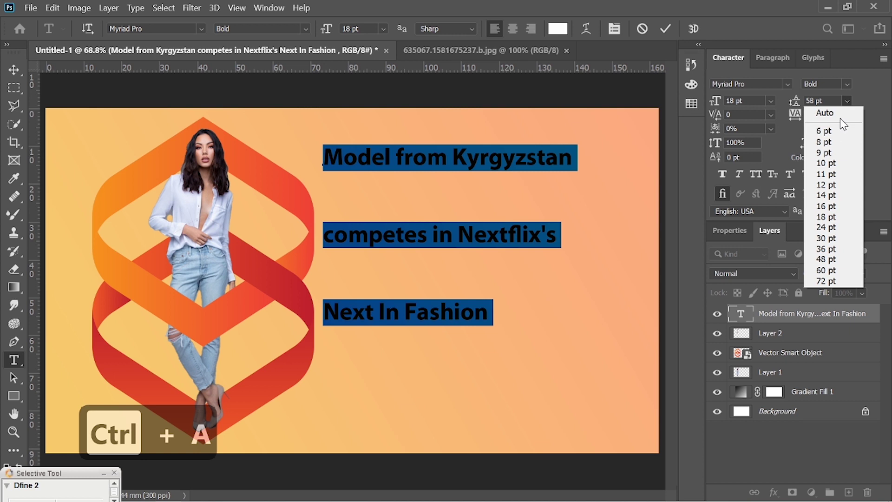
click(840, 118)
click(19, 70)
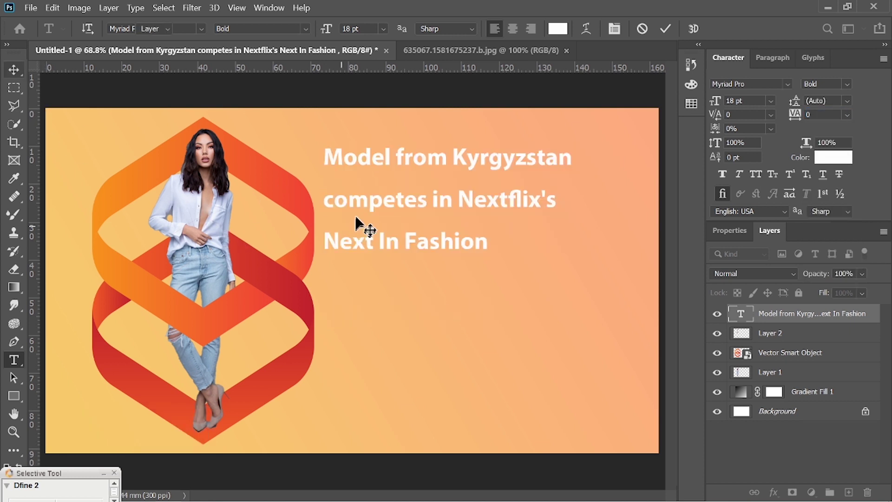
Move the headline down beside the lower half of the logo and set its leading to 23 pt
drag(365, 159, 383, 300)
click(846, 101)
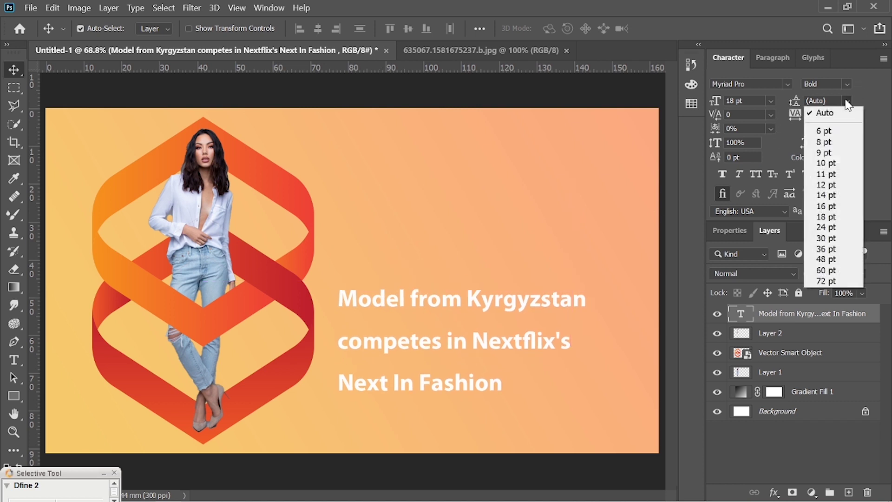
click(827, 185)
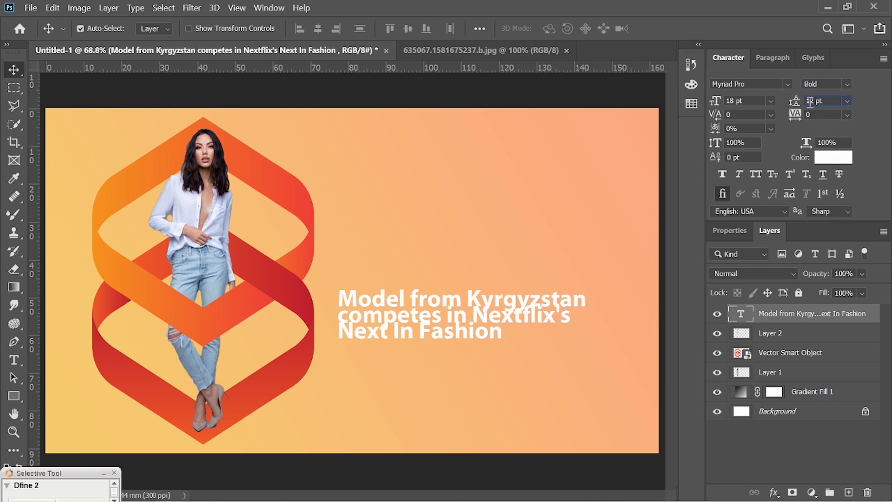
drag(803, 108, 814, 107)
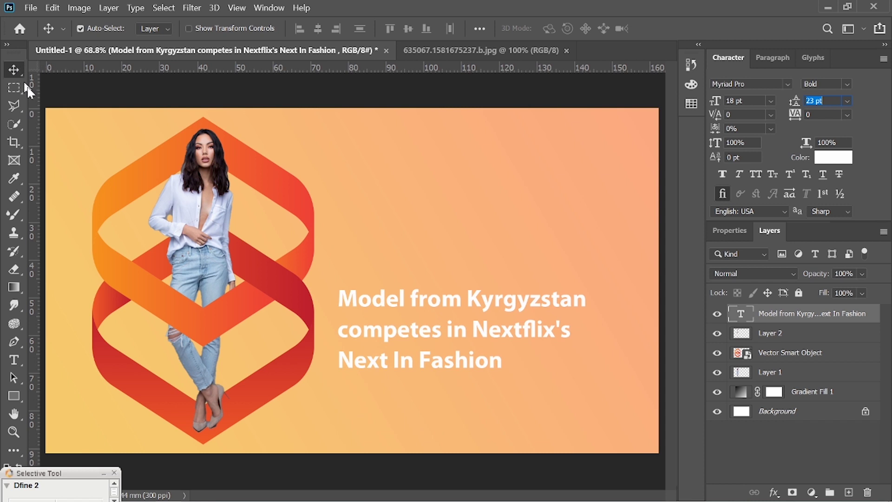
mouse_move(418, 299)
mouse_down()
mouse_move(408, 321)
mouse_move(404, 291)
mouse_up()
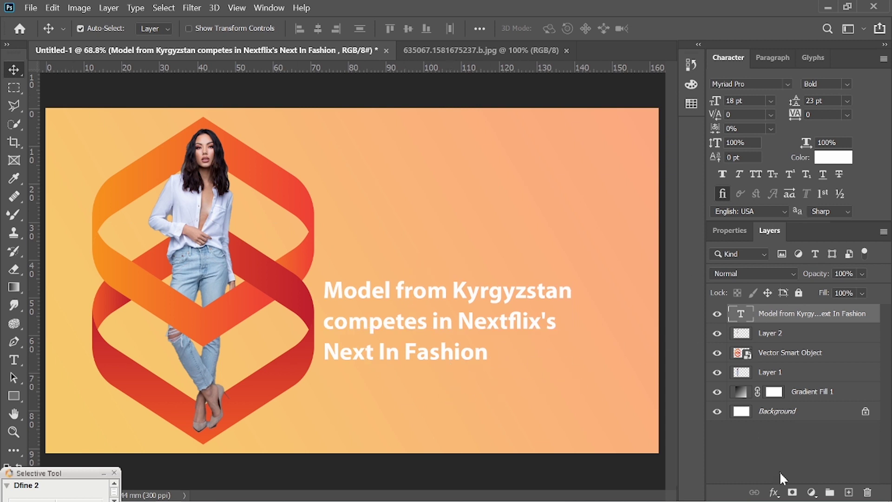
Add a Color Balance adjustment layer above everything and shift its midtones slightly towards cyan
click(811, 492)
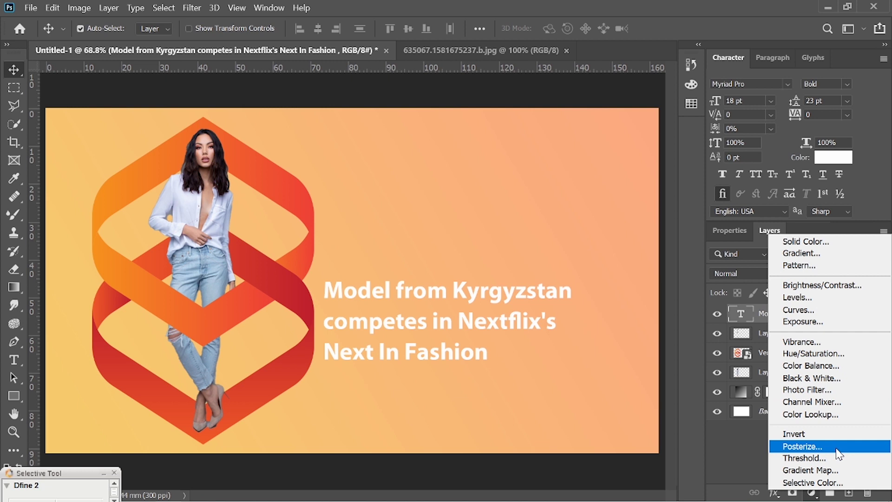
click(824, 372)
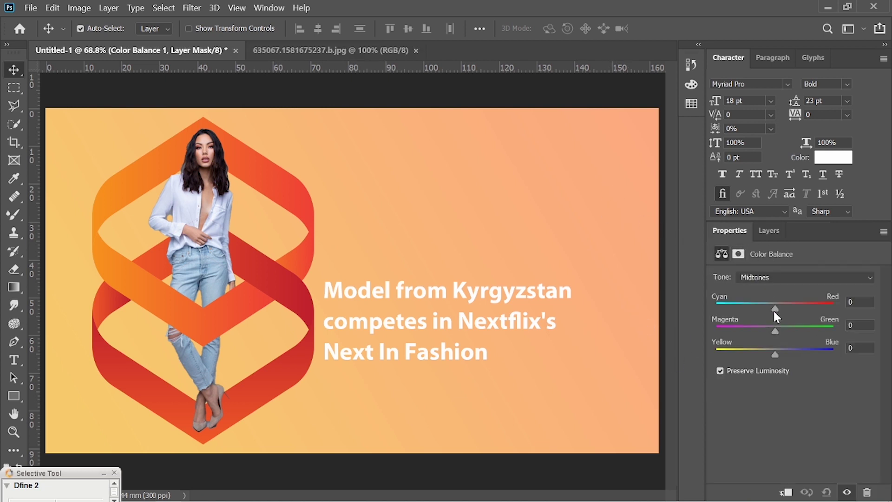
mouse_move(774, 309)
mouse_down()
mouse_move(742, 307)
mouse_move(770, 309)
mouse_up()
click(769, 231)
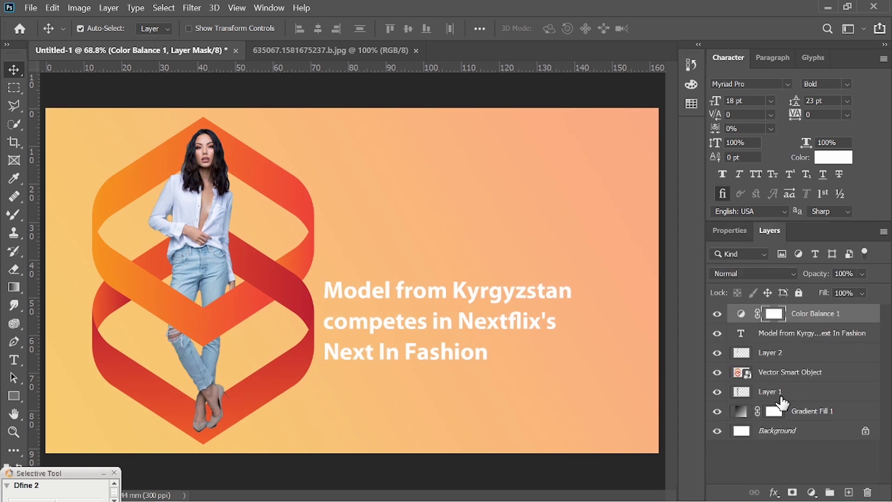
Add a Color Overlay effect to the headline text layer and open its overlay color for editing
click(820, 334)
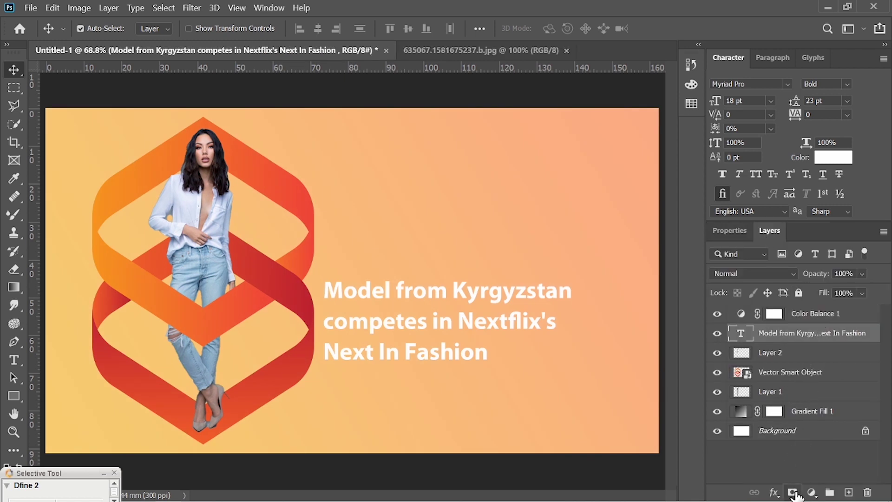
click(773, 492)
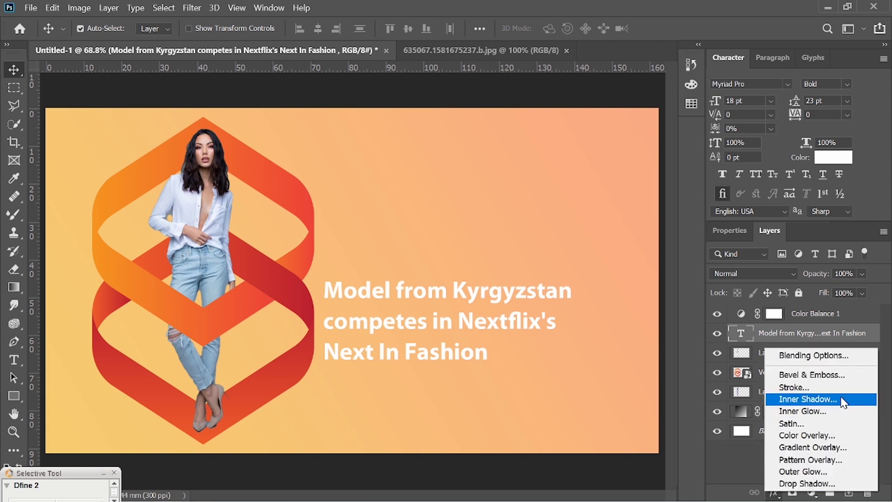
click(822, 435)
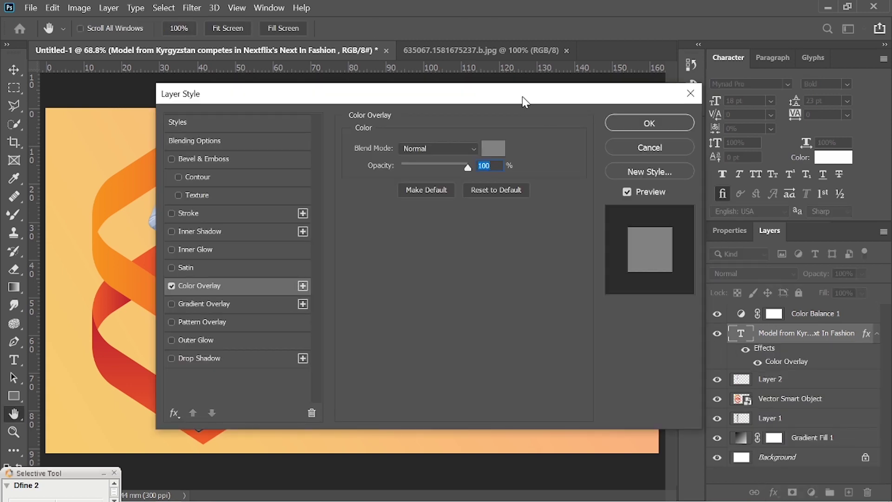
drag(525, 101, 752, 67)
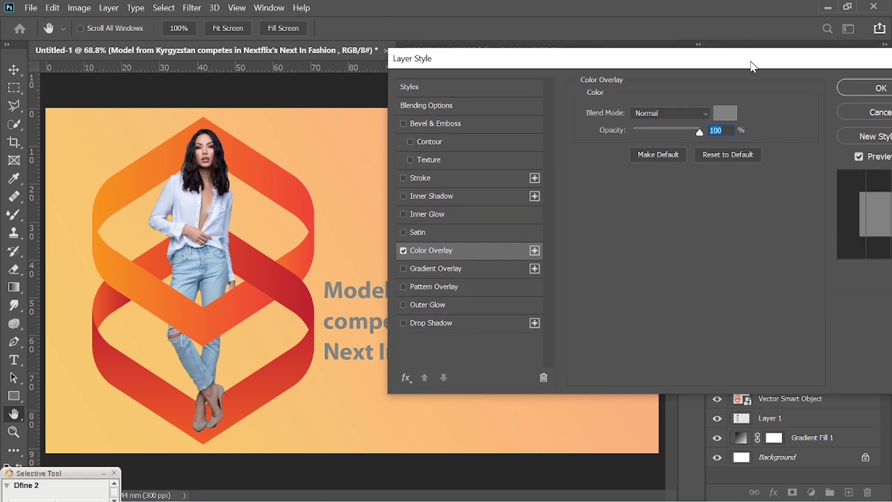
click(721, 120)
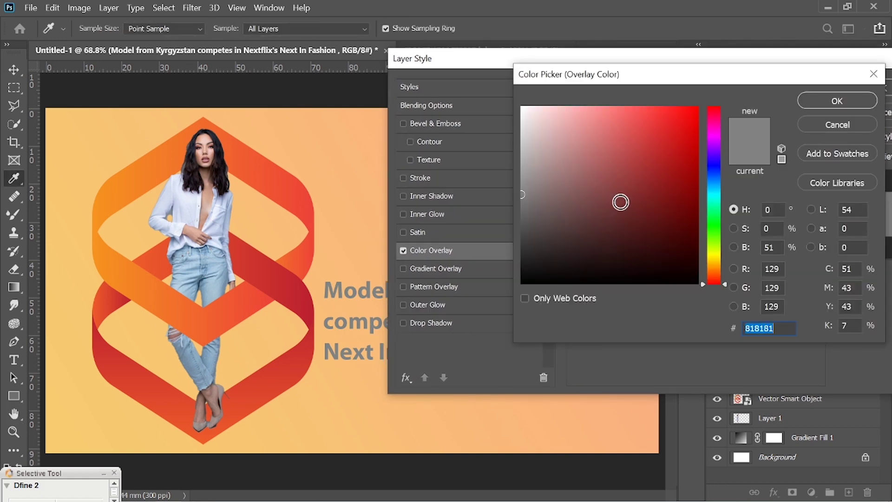
Try dark red, bright orange and bright green as the headline's overlay color
mouse_move(645, 209)
mouse_down()
mouse_move(620, 202)
mouse_move(626, 184)
mouse_move(647, 186)
mouse_move(656, 222)
mouse_up()
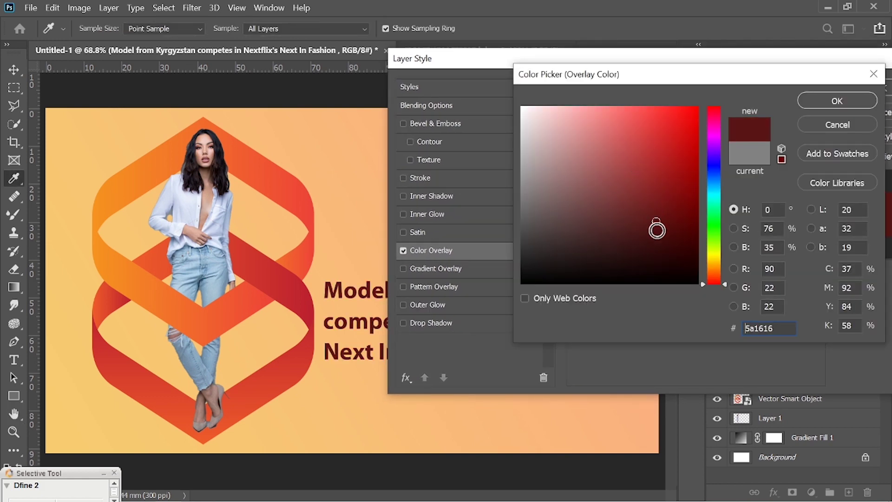
drag(718, 258, 718, 273)
drag(655, 166, 671, 134)
drag(686, 81, 649, 86)
click(651, 125)
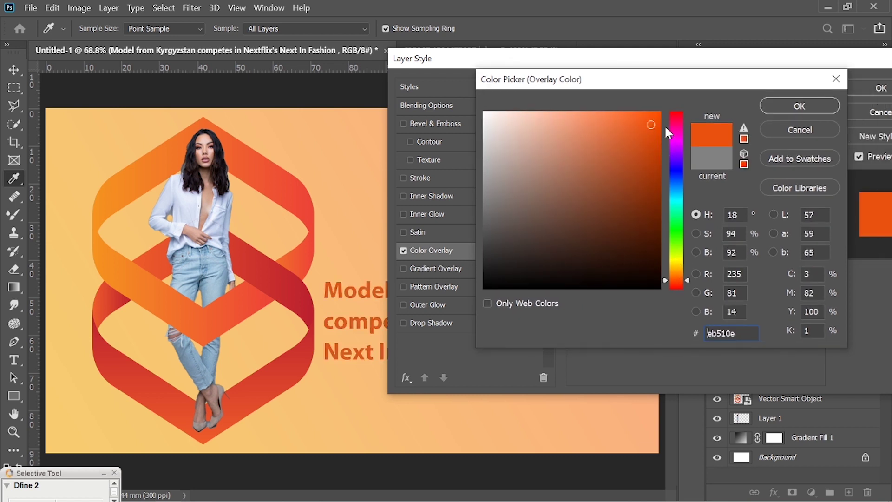
click(673, 229)
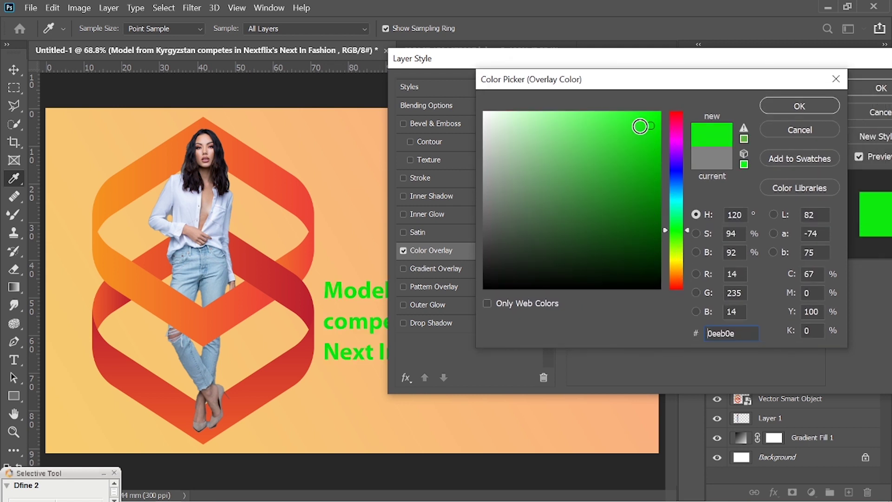
drag(639, 126, 656, 118)
Set the headline's overlay color to magenta, apply the effect and move the headline slightly down
click(675, 282)
drag(642, 154, 648, 122)
mouse_move(657, 152)
mouse_down()
mouse_move(635, 176)
mouse_move(641, 151)
mouse_up()
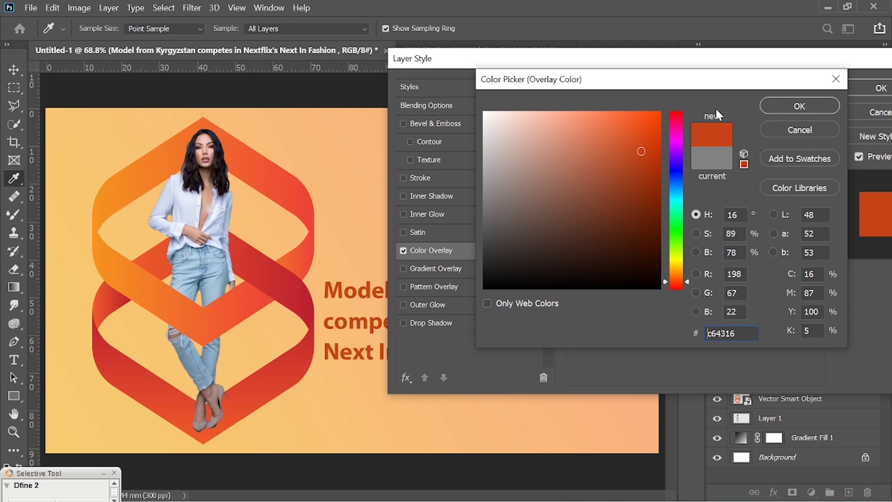
click(676, 135)
click(788, 107)
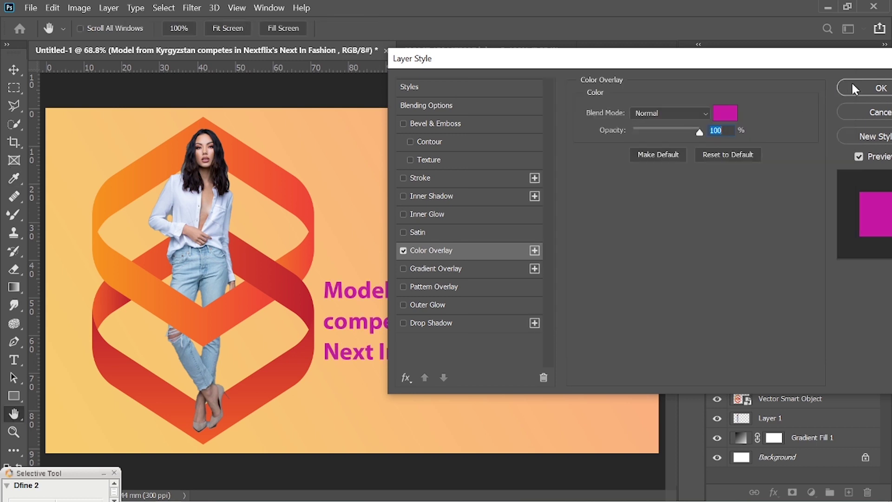
drag(795, 59, 610, 75)
click(715, 105)
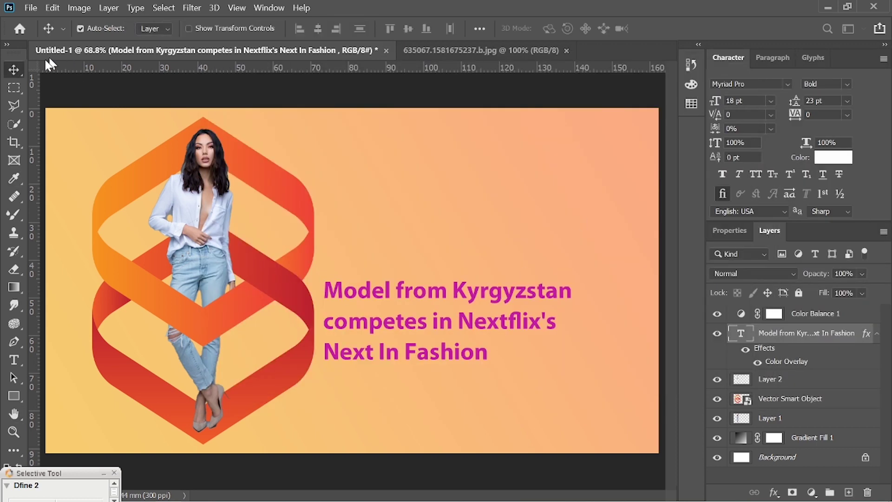
drag(376, 294, 380, 301)
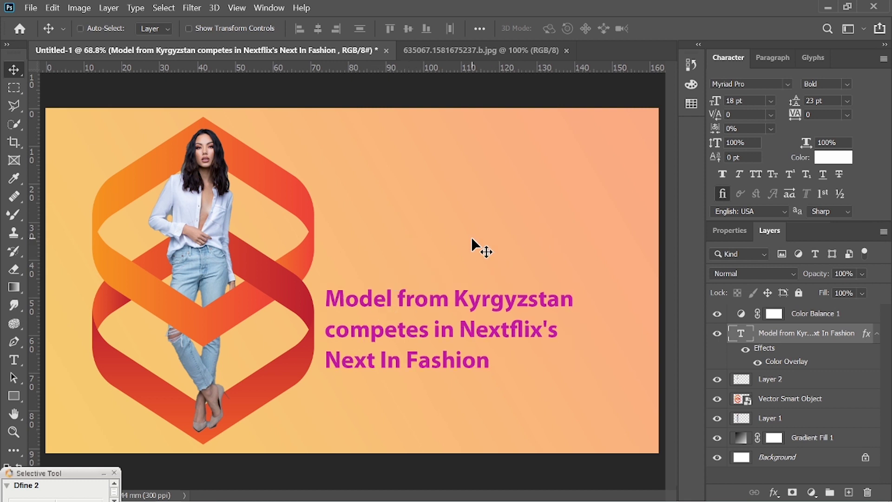
Start opening another file and browse to the Work (E:) drive
key(ctrl+o)
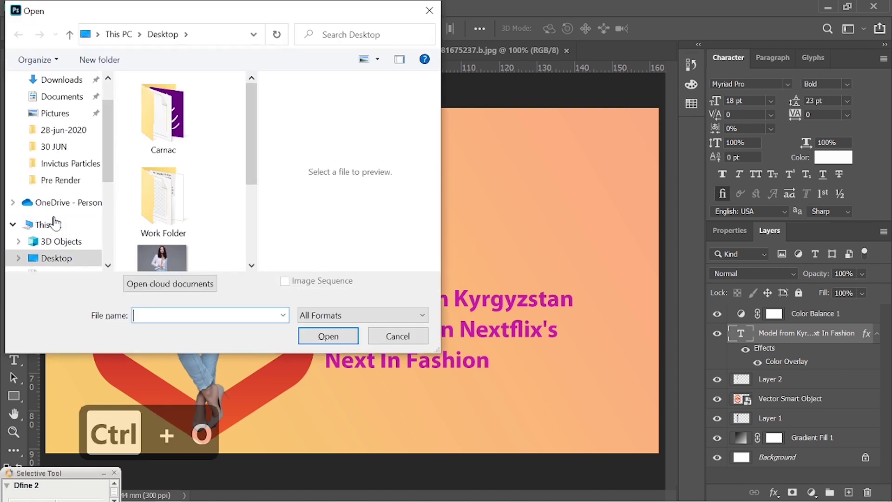
scroll(55, 223, down, 4)
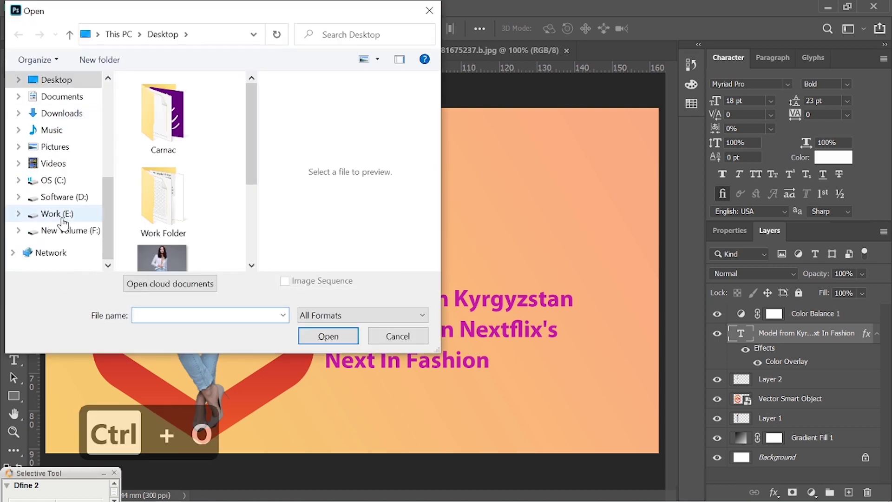
click(60, 215)
click(65, 230)
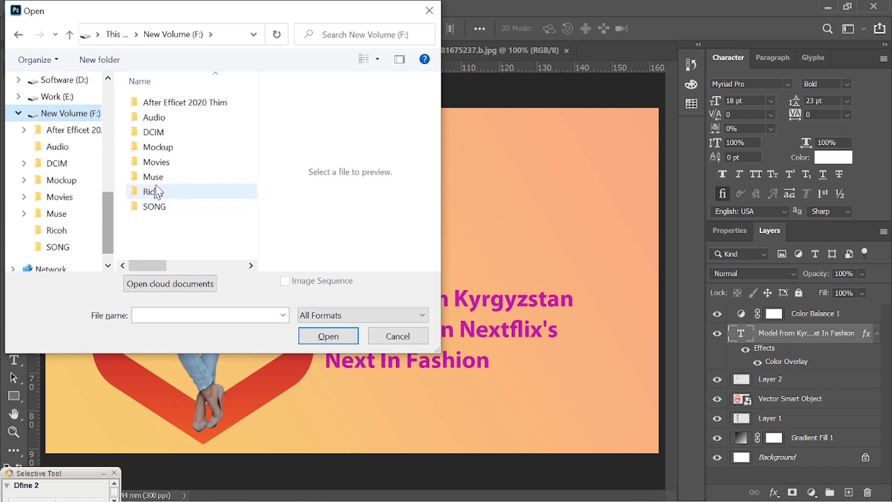
click(19, 114)
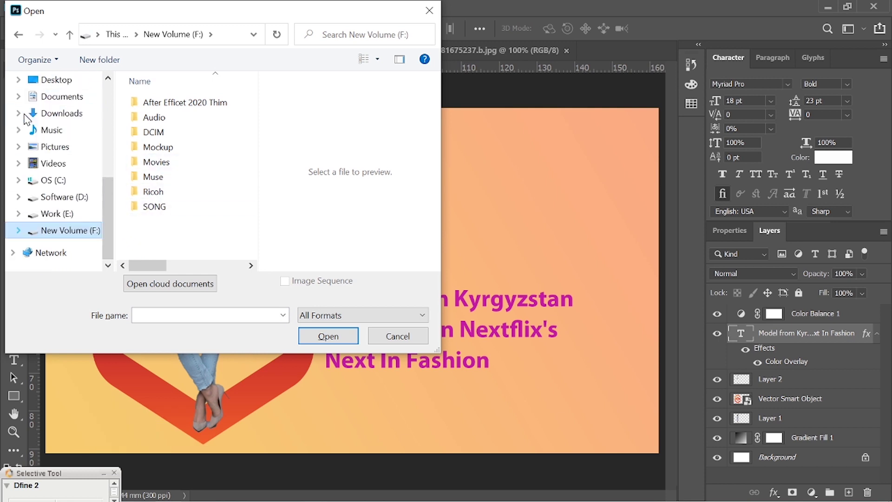
click(63, 215)
scroll(185, 192, down, 5)
scroll(184, 192, down, 2)
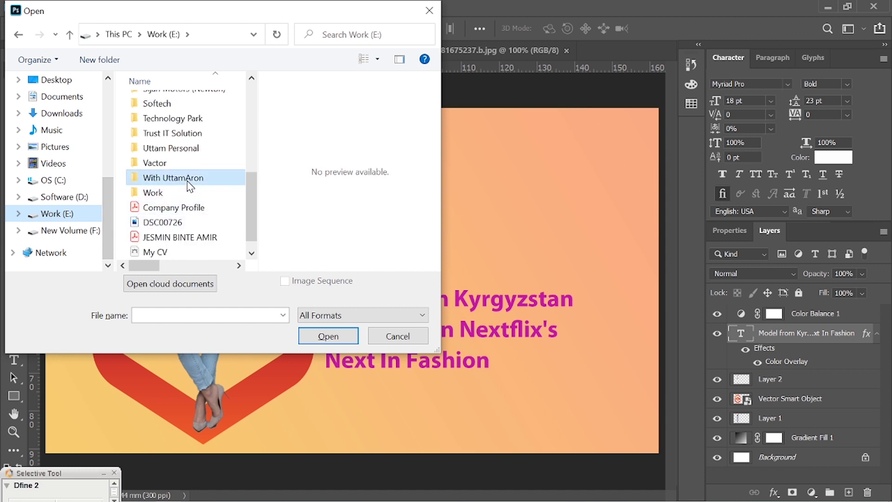
Open UttamAron.psd from the With UttamAron folder as a separate document
double_click(186, 177)
scroll(189, 199, down, 3)
scroll(188, 199, down, 5)
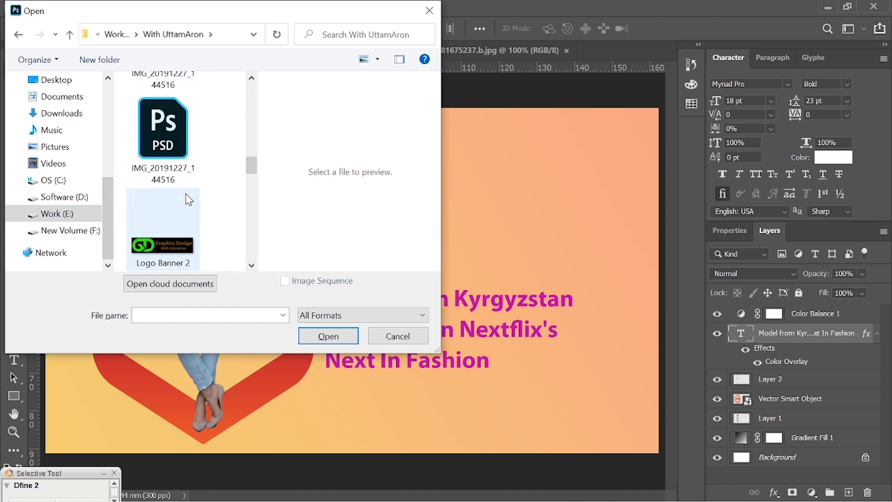
scroll(177, 158, down, 3)
scroll(177, 159, up, 4)
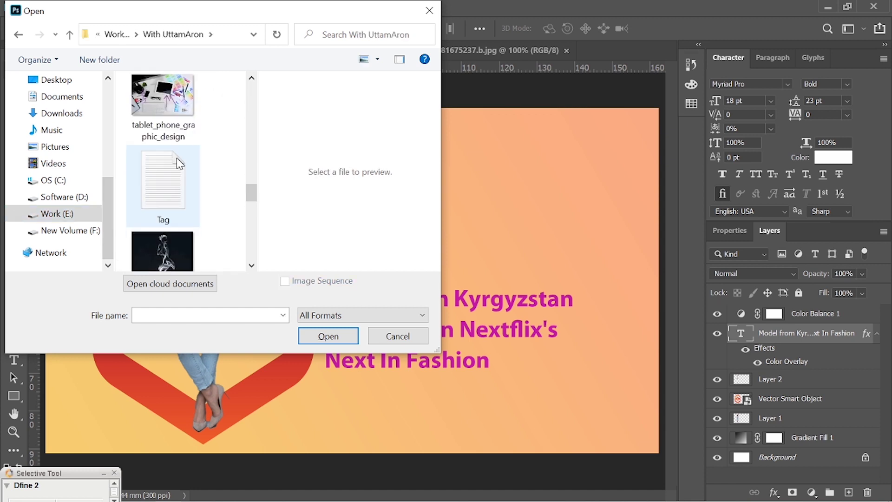
double_click(172, 153)
Switch to File Explorer and place UttamAron.psd from the With UttamAron folder on Work (E:) into the composition
mouse_move(194, 491)
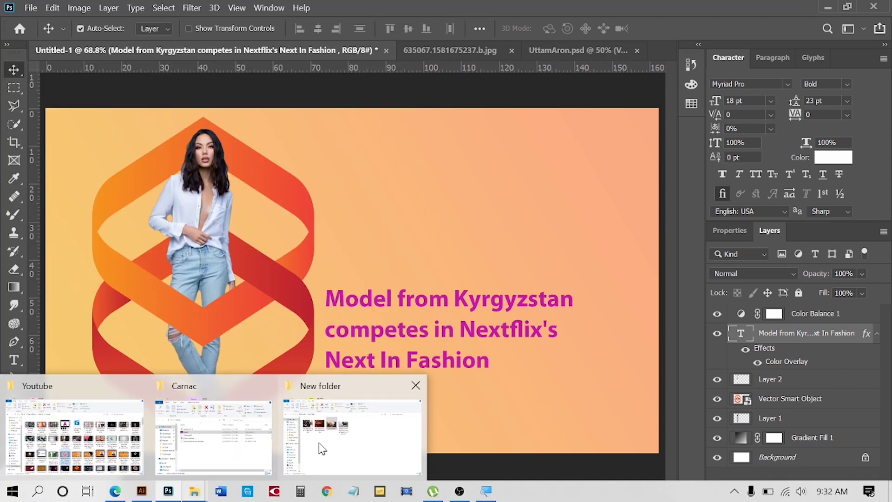
click(232, 444)
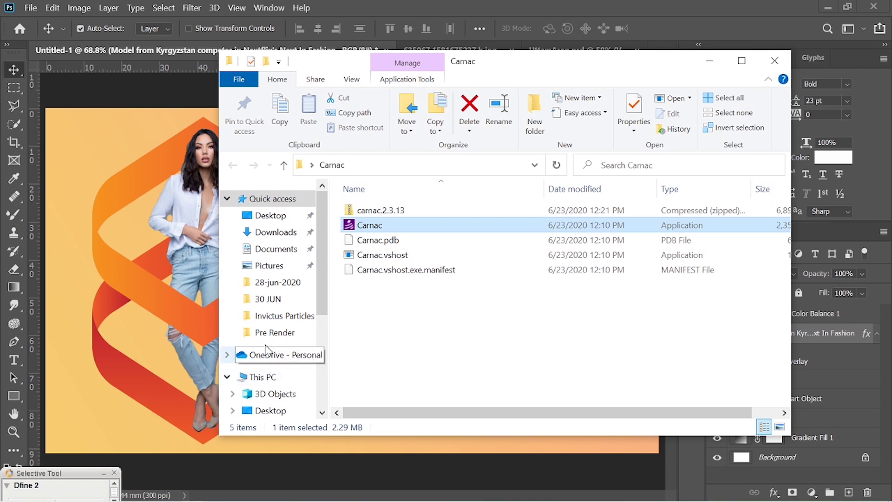
scroll(279, 356, down, 4)
click(274, 360)
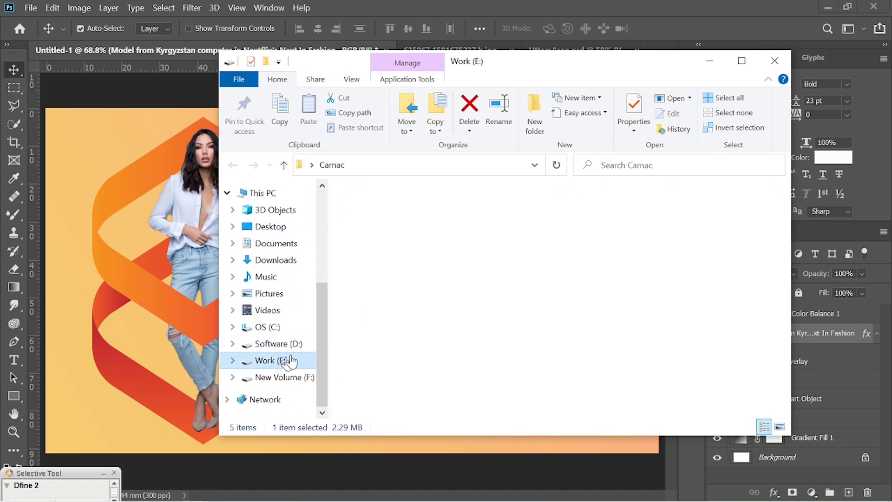
scroll(403, 367, down, 4)
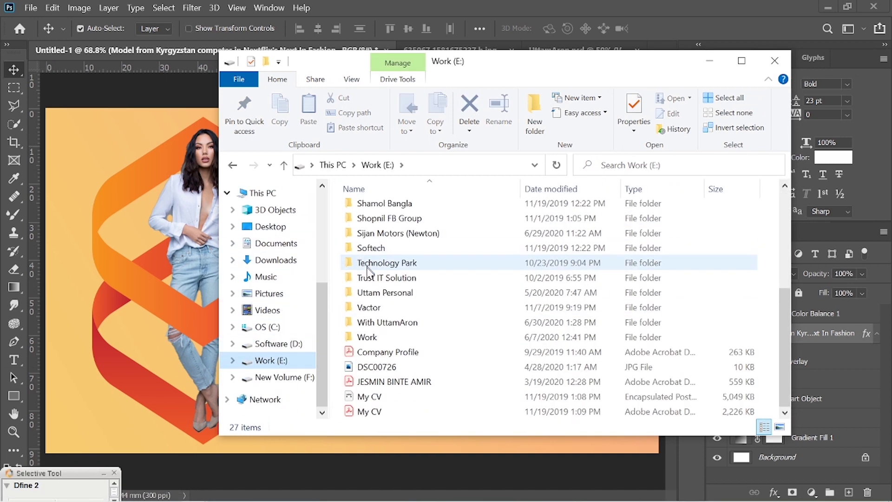
double_click(402, 321)
scroll(544, 274, down, 3)
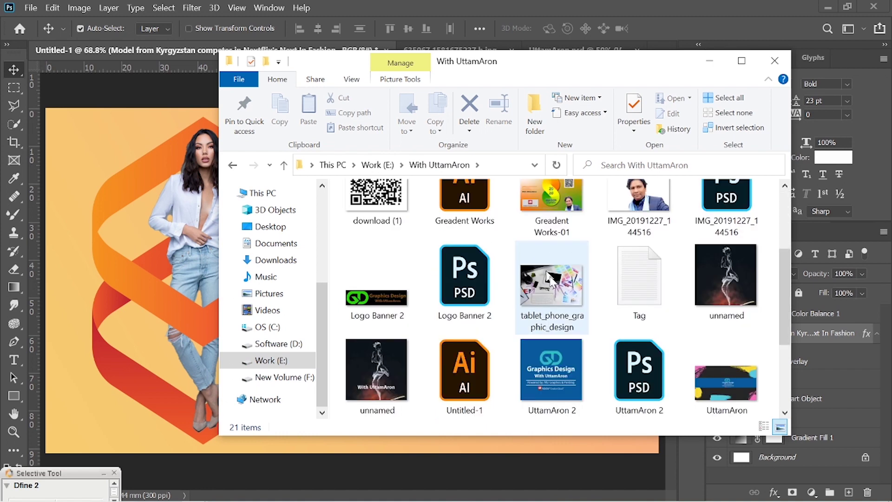
scroll(532, 277, down, 3)
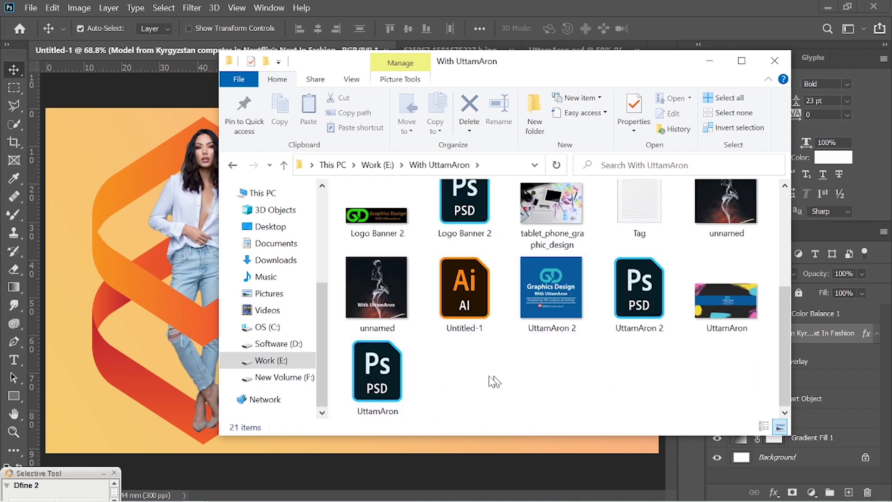
drag(374, 369, 155, 243)
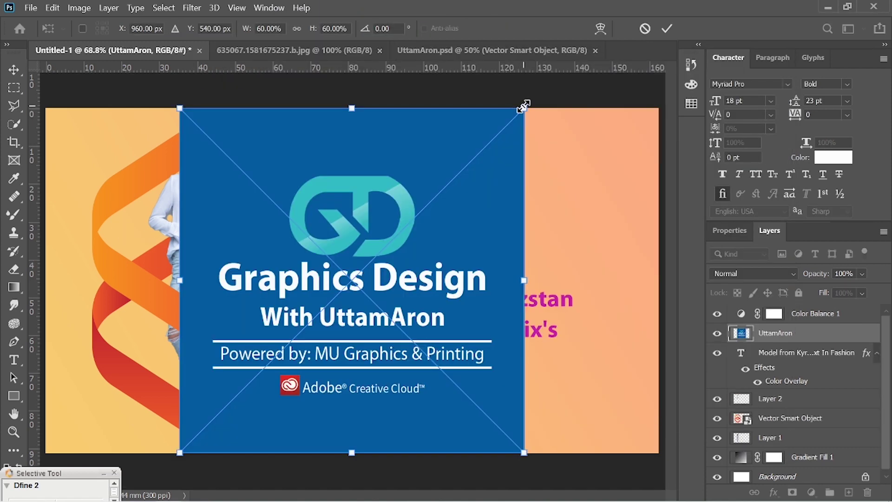
Scale the placed UttamAron graphic to about 12% and fit it in the canvas's upper-right corner
drag(523, 107, 621, 145)
drag(572, 196, 547, 219)
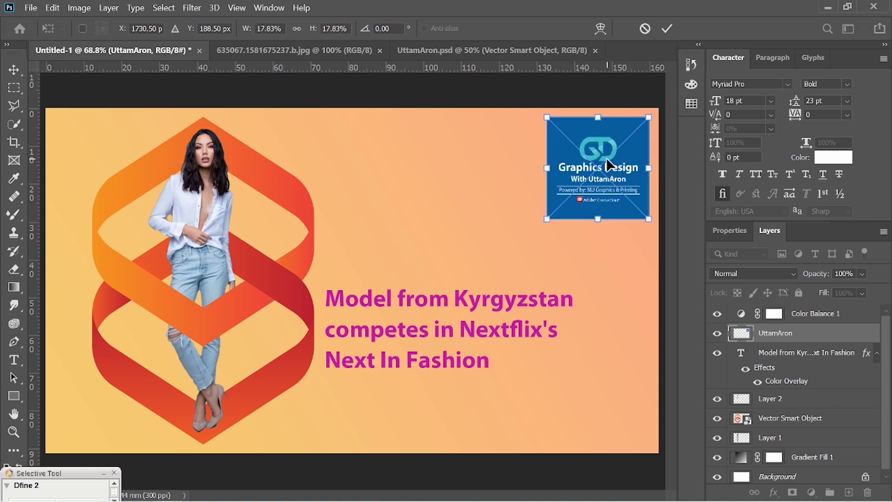
double_click(606, 157)
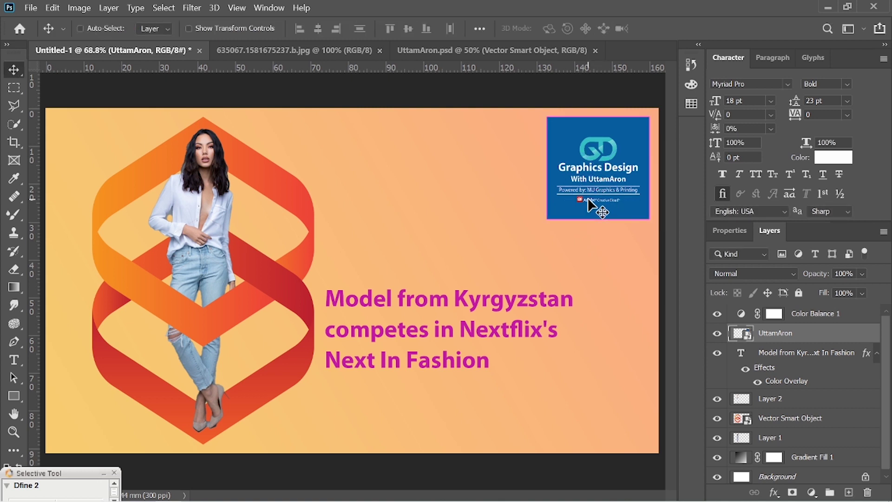
key(ctrl+t)
drag(548, 218, 580, 184)
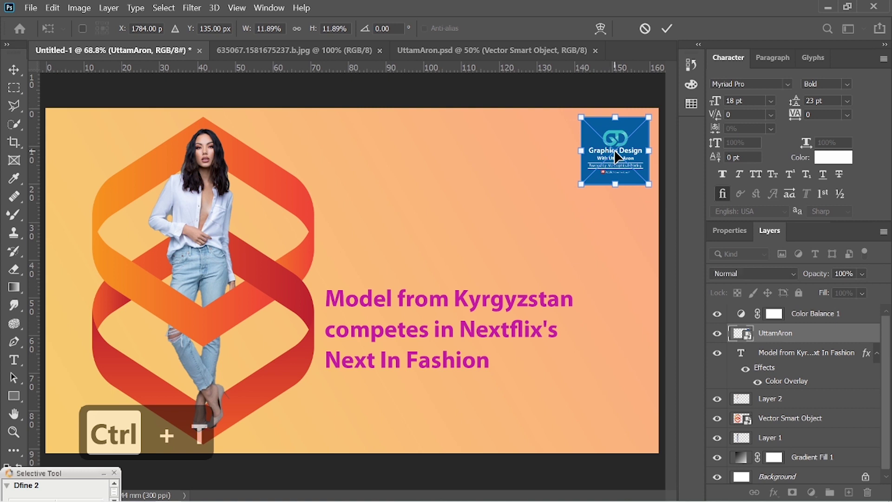
double_click(616, 157)
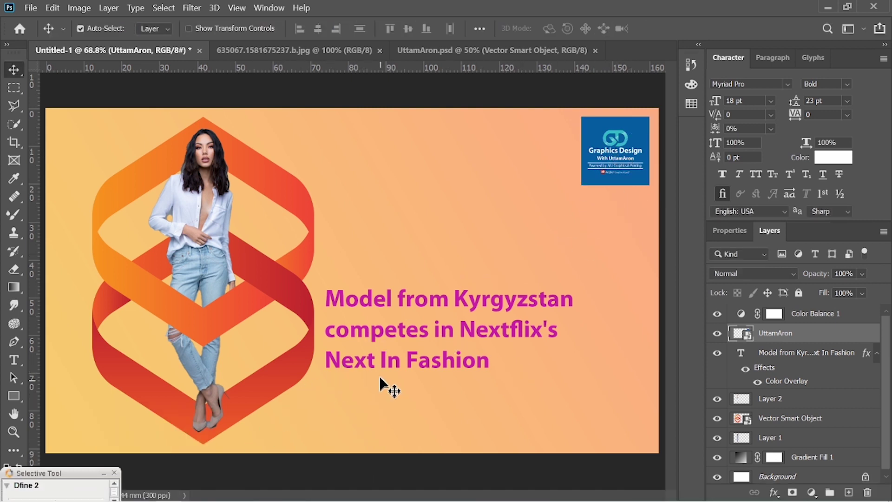
Scale the headline up proportionally to about 111%, keeping its upper-left corner in place
click(522, 301)
key(ctrl+t)
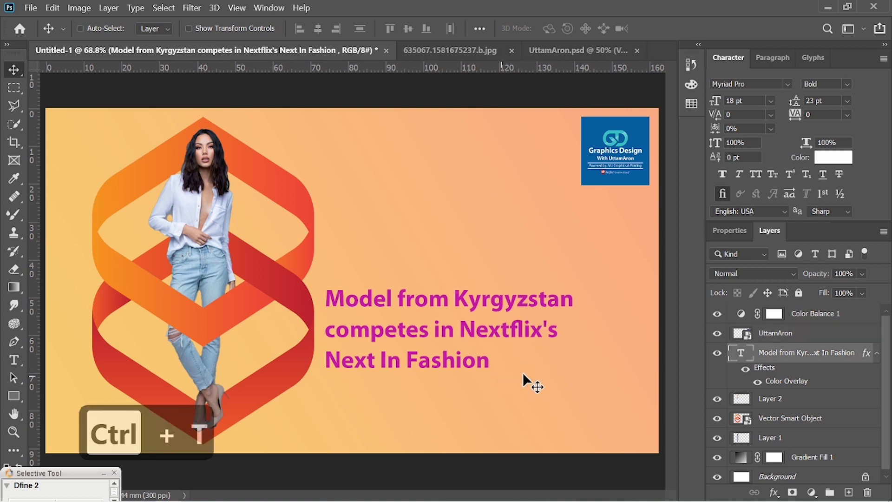
drag(573, 404, 601, 417)
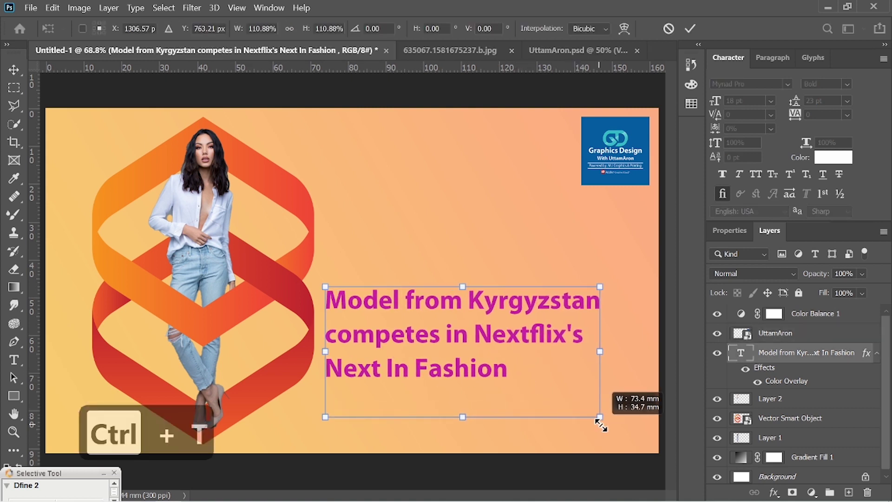
key(Return)
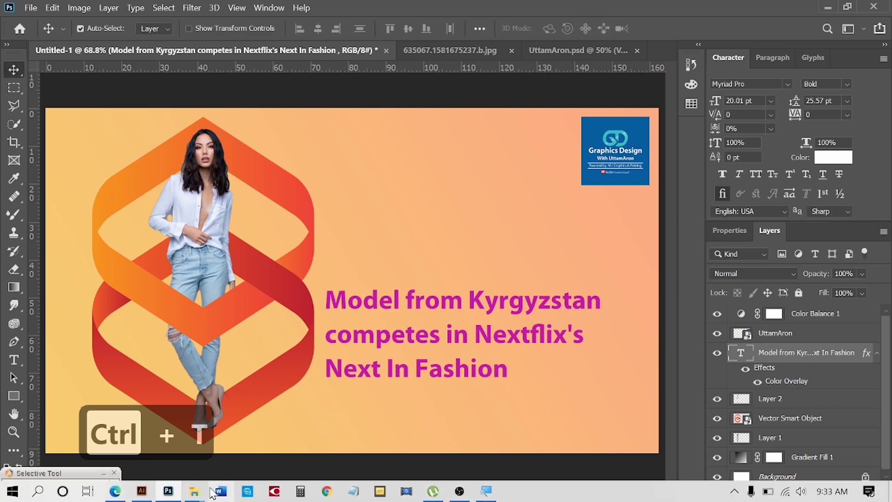
Switch to File Explorer and browse the With UttamAron folder on Work (E:) for further graphics
mouse_move(194, 491)
click(257, 458)
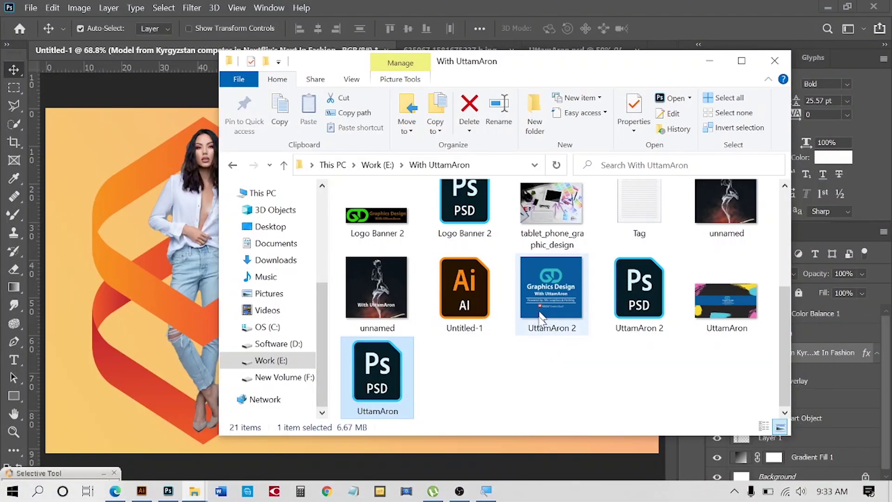
scroll(582, 258, up, 5)
click(672, 260)
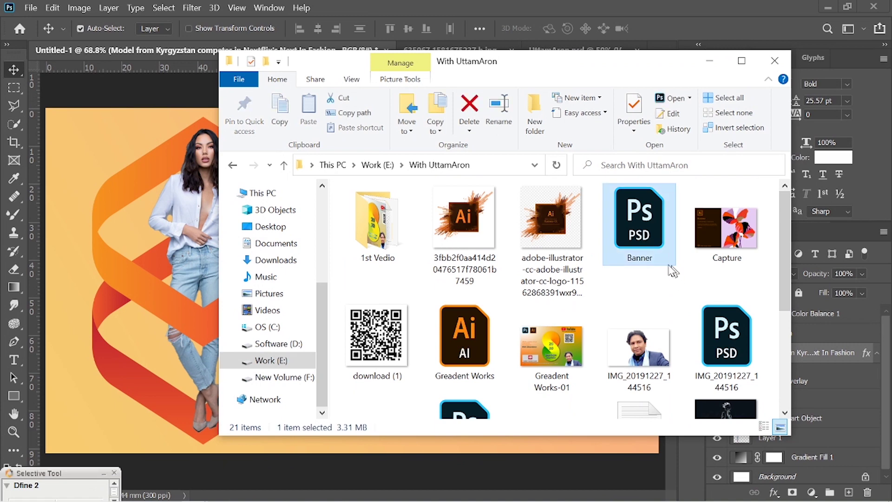
scroll(673, 265, down, 5)
click(535, 383)
scroll(497, 325, up, 4)
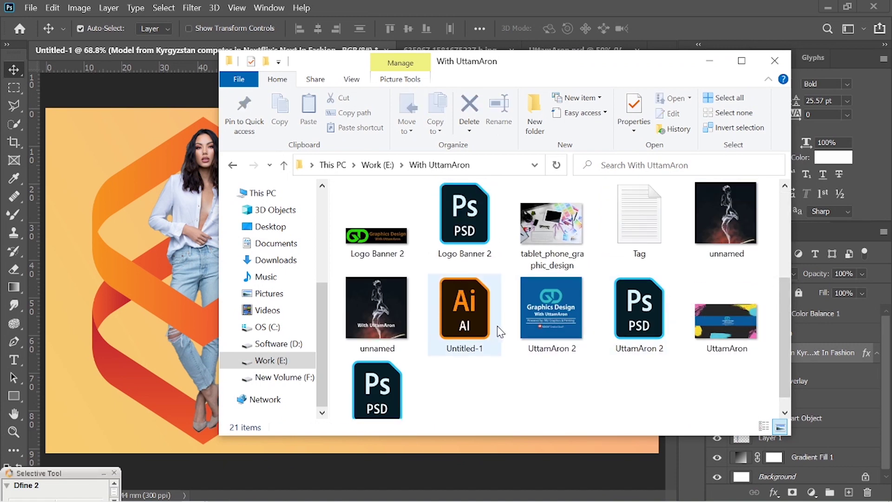
scroll(527, 303, down, 2)
scroll(526, 303, up, 3)
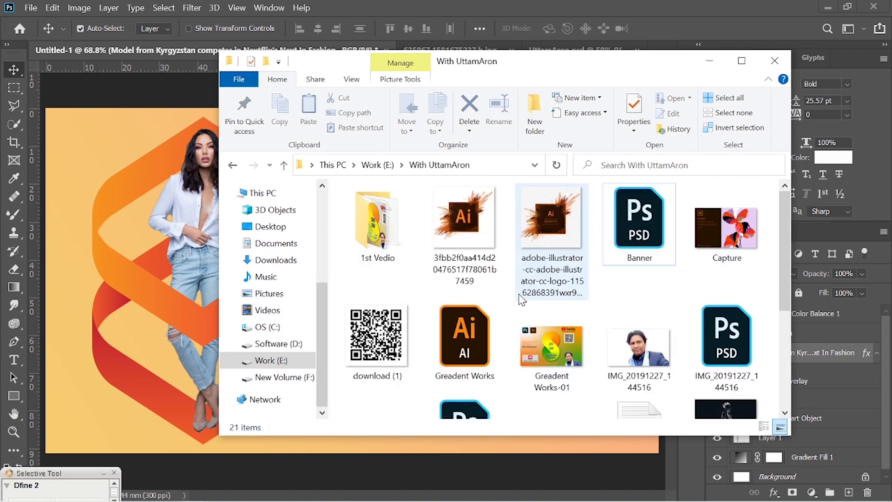
Examine the gradient design PNG in the 1st Vedio folder and the Illustrator files in With UttamAron, and return to Photoshop
double_click(372, 274)
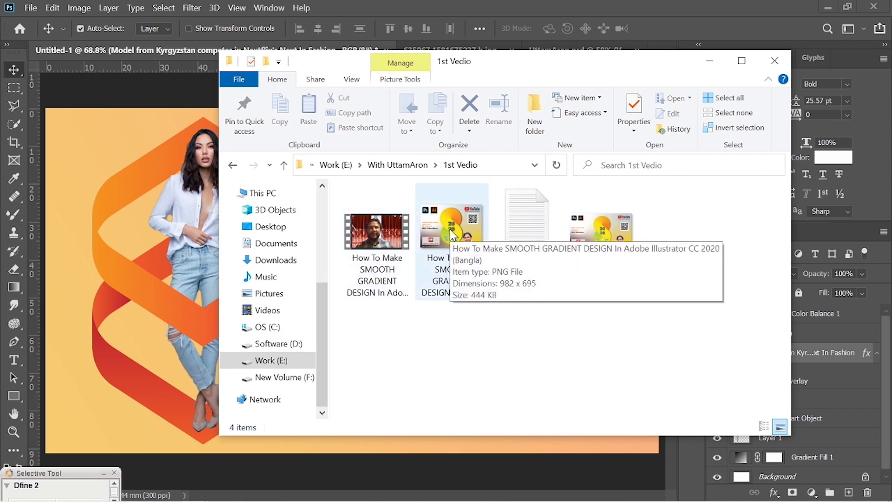
click(455, 231)
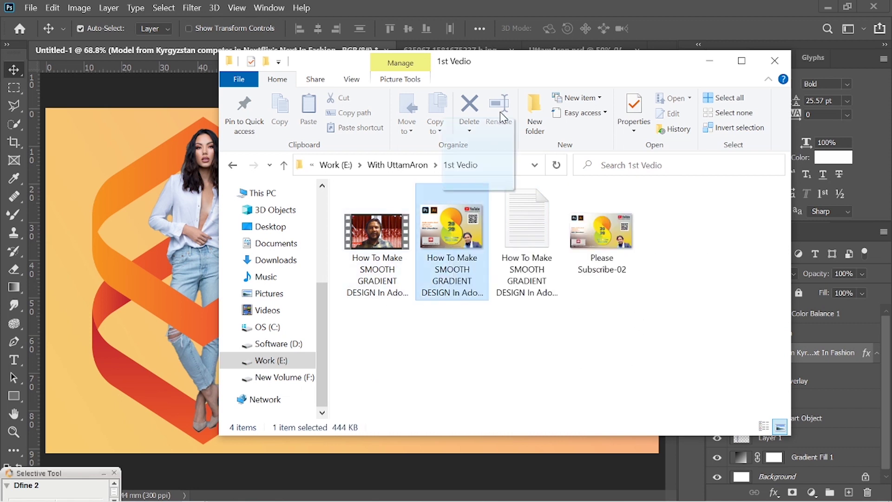
click(284, 164)
scroll(609, 310, down, 3)
scroll(470, 334, up, 3)
click(470, 334)
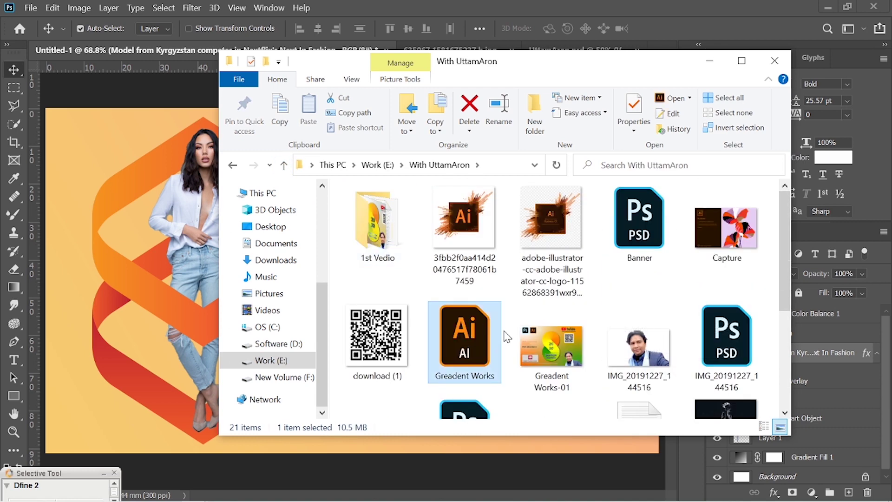
scroll(478, 353, down, 3)
click(475, 363)
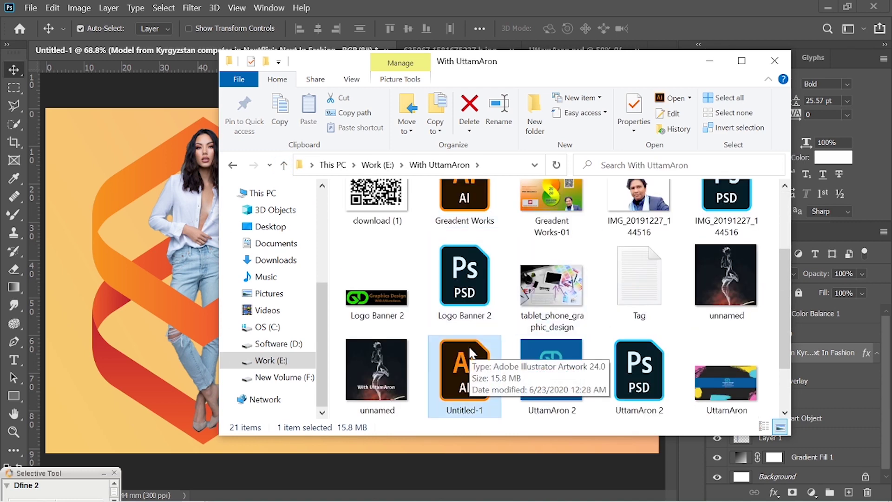
click(710, 61)
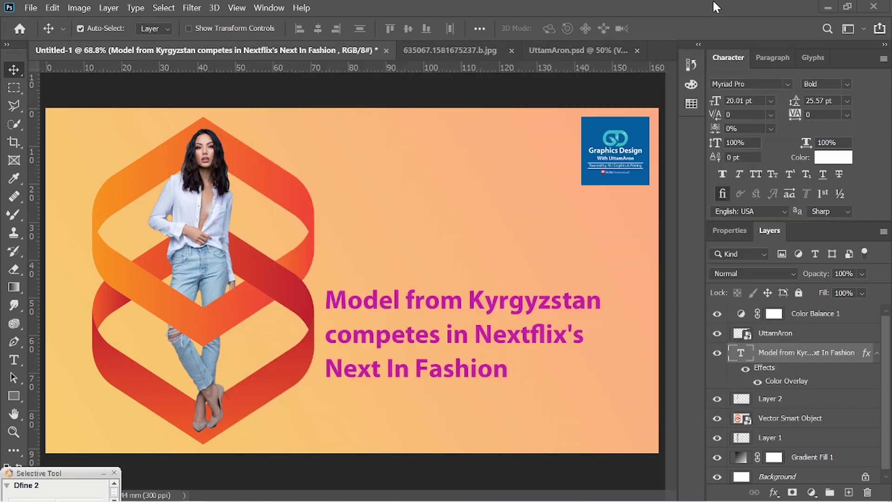
Nudge the headline slightly and add a drop shadow to it with a distance of 12 px and a size of 16 px
click(598, 164)
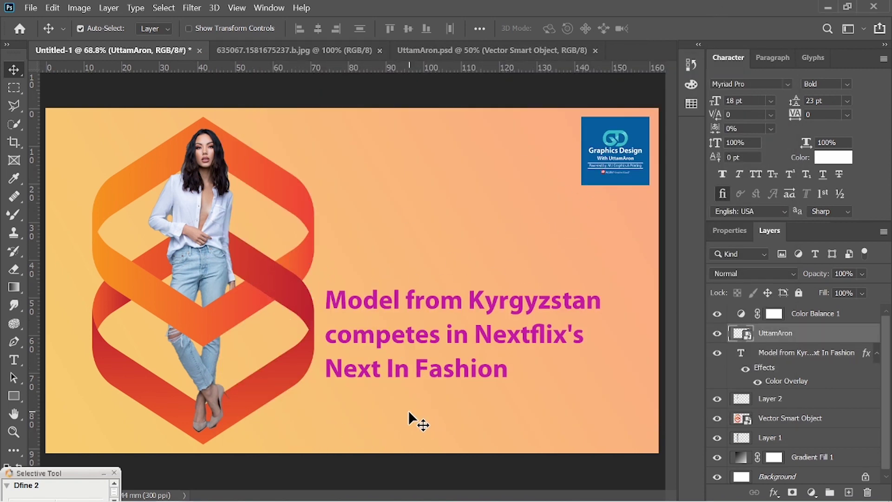
drag(420, 305, 422, 306)
click(773, 493)
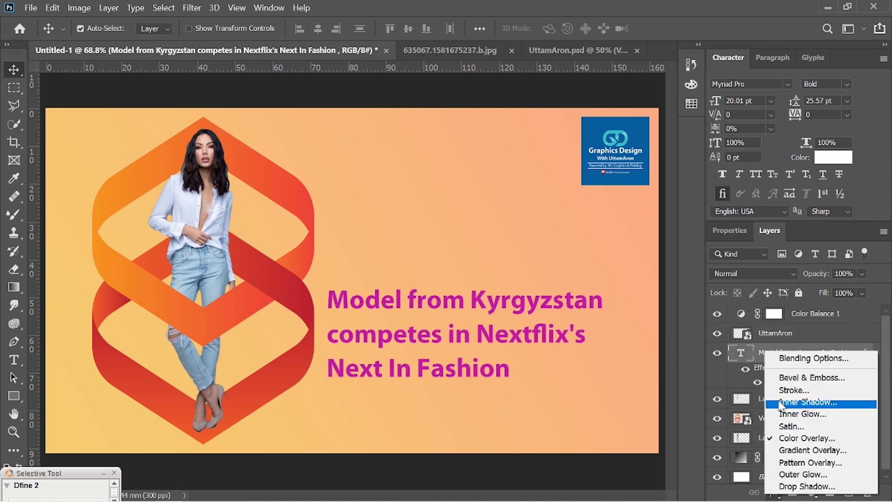
click(807, 486)
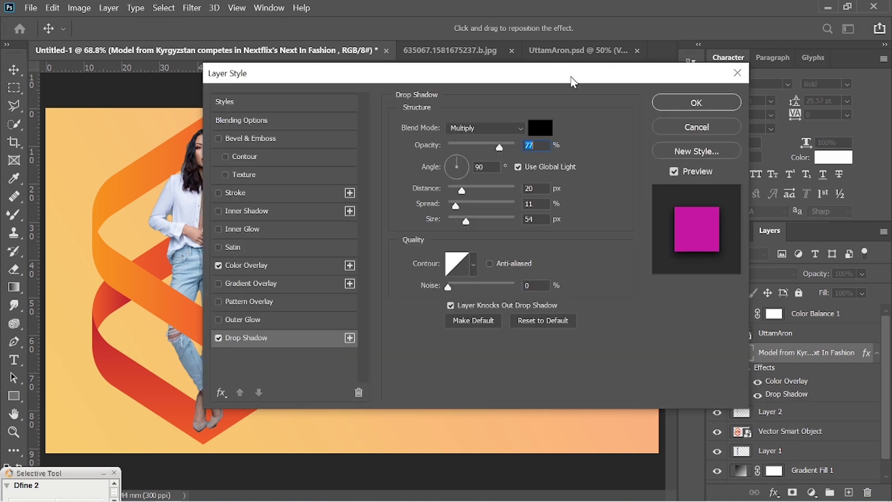
drag(574, 77, 409, 33)
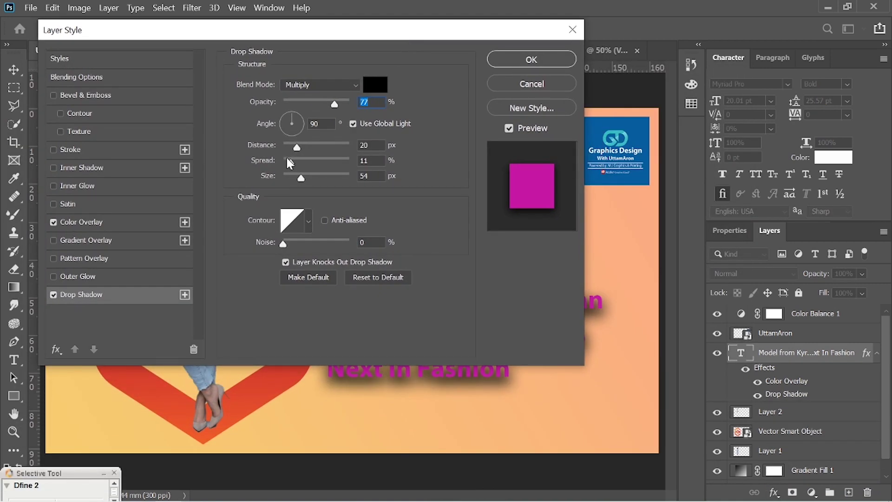
drag(293, 147, 290, 148)
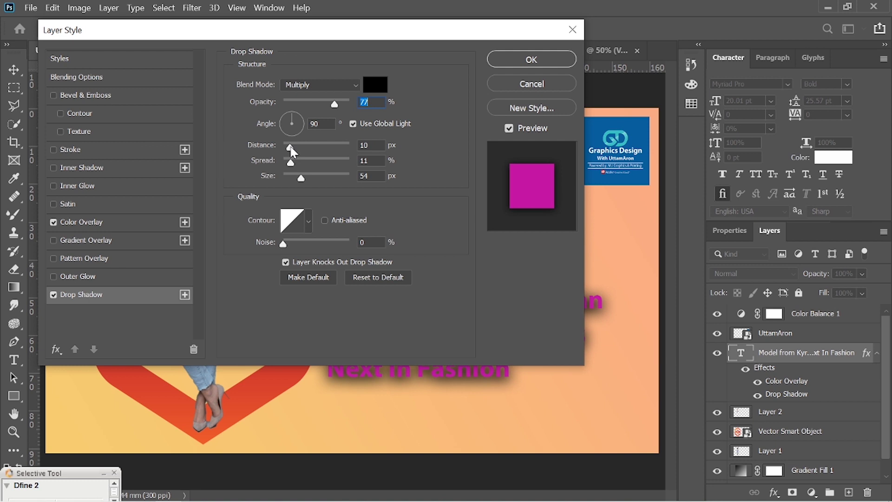
click(292, 148)
drag(301, 181, 294, 190)
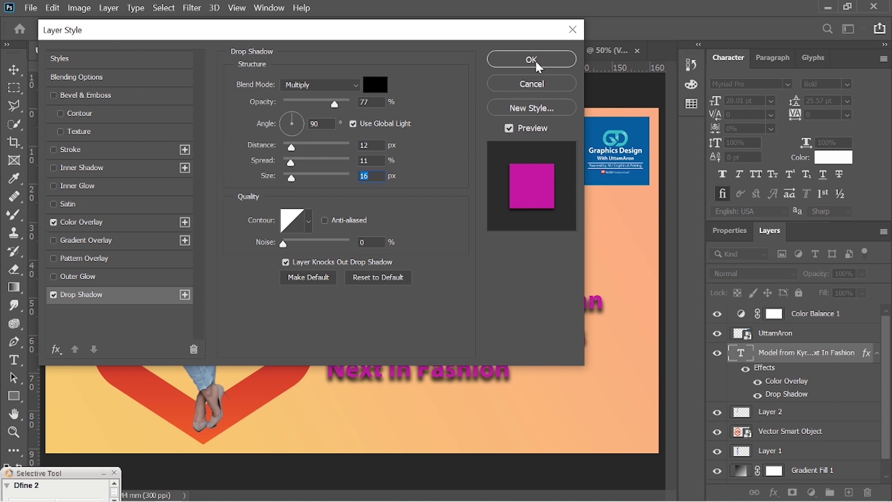
click(533, 61)
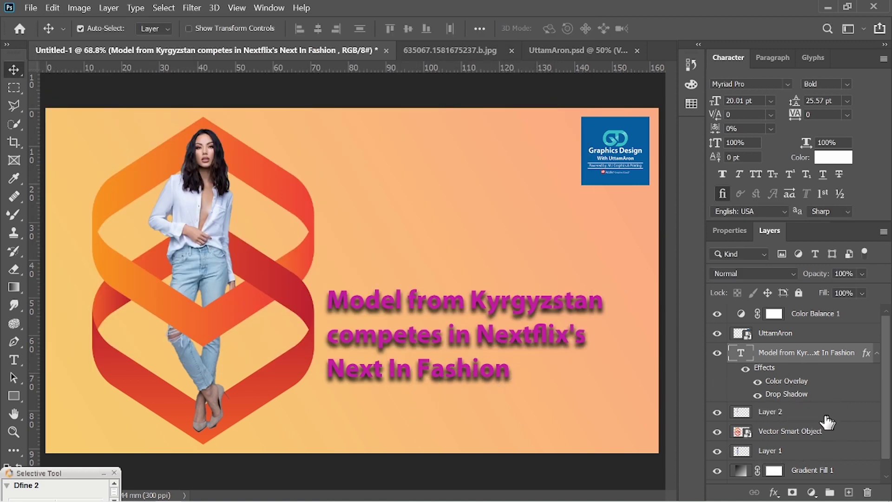
Change the headline's Color Overlay to the pale pinkish white f5ebf3
double_click(786, 381)
drag(557, 32, 799, 7)
click(792, 70)
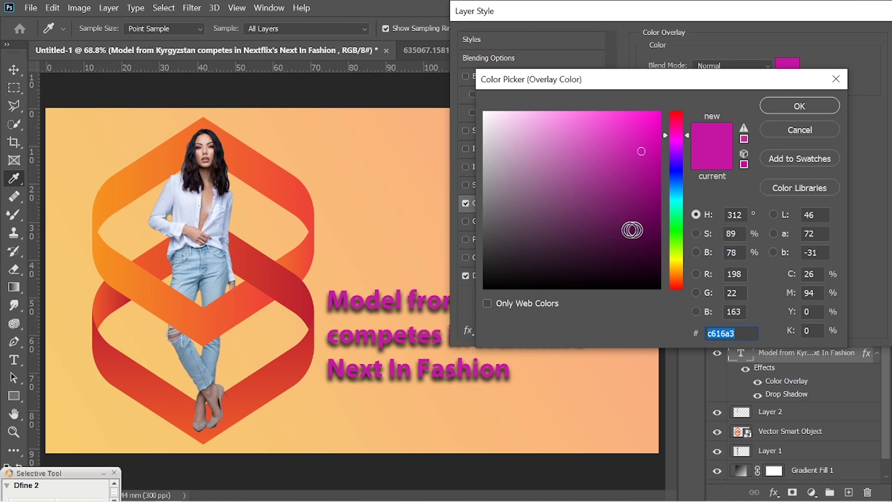
mouse_move(628, 229)
mouse_down()
mouse_move(621, 145)
mouse_move(617, 251)
mouse_move(533, 201)
mouse_move(518, 150)
mouse_move(474, 130)
mouse_move(490, 118)
mouse_up()
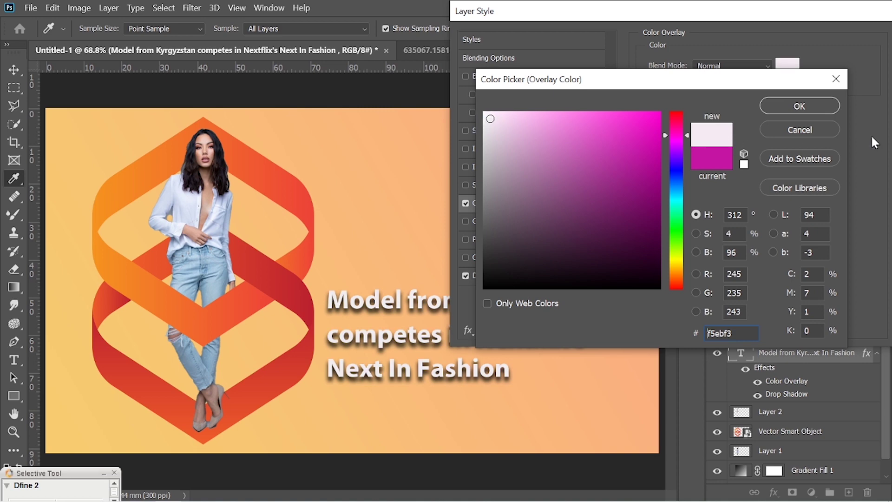
click(800, 106)
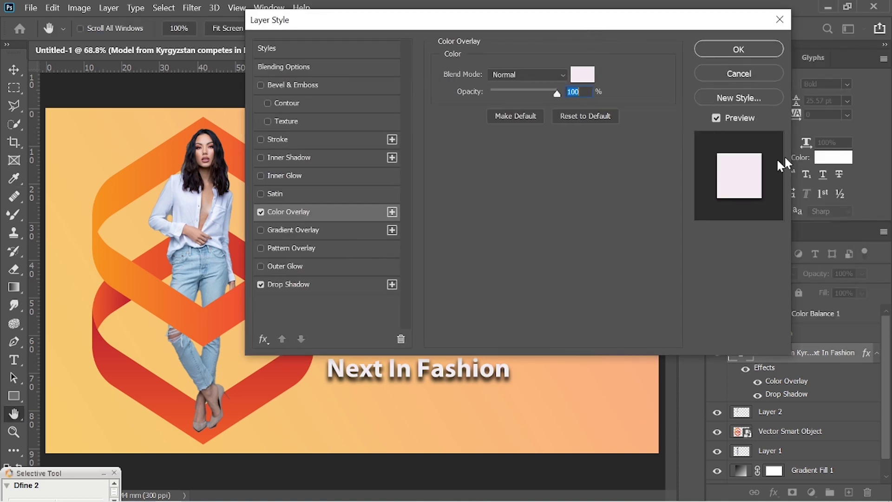
click(738, 48)
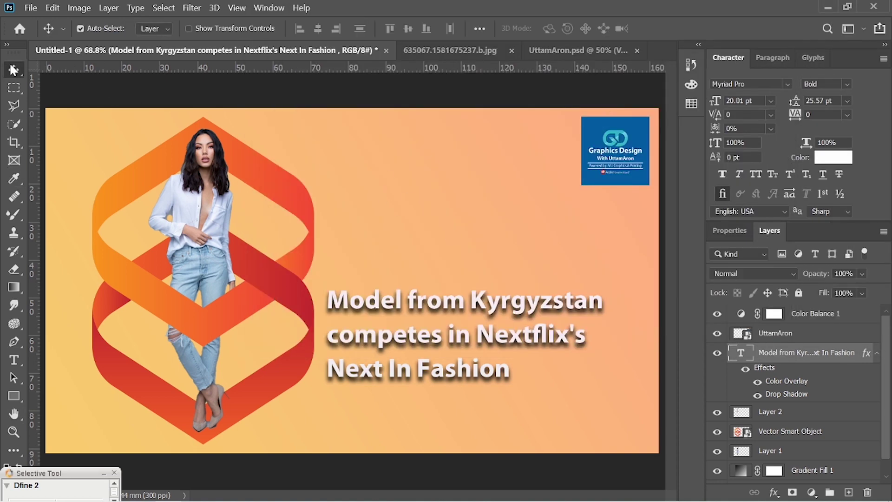
Enlarge the UttamAron graphic to about 60% so it fills the canvas height, and align it flush with the canvas's right edge
click(628, 178)
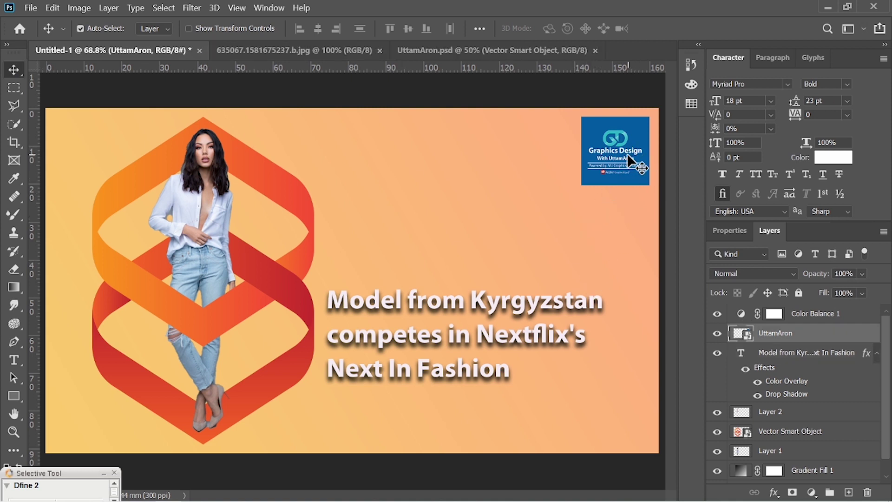
key(ctrl+t)
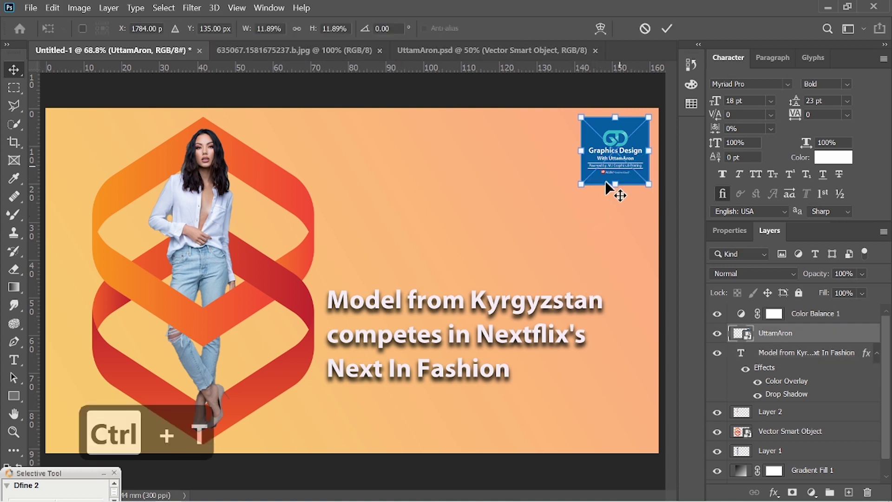
drag(578, 186, 261, 407)
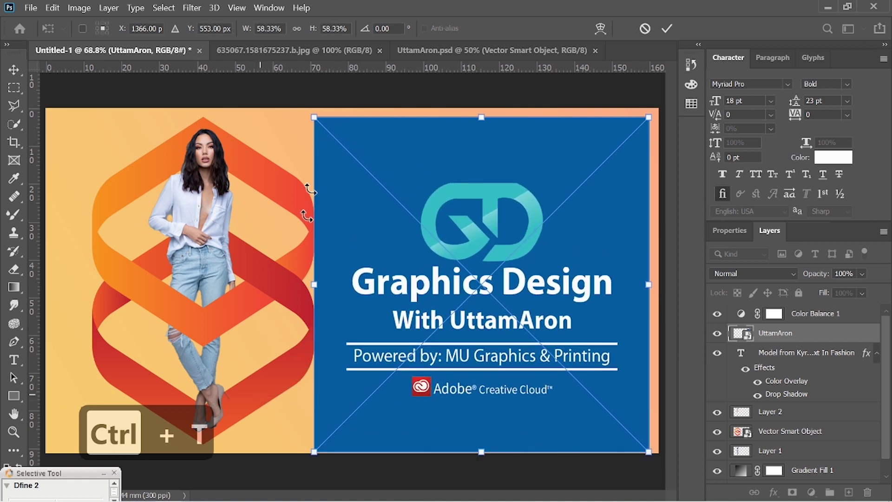
drag(314, 117, 305, 107)
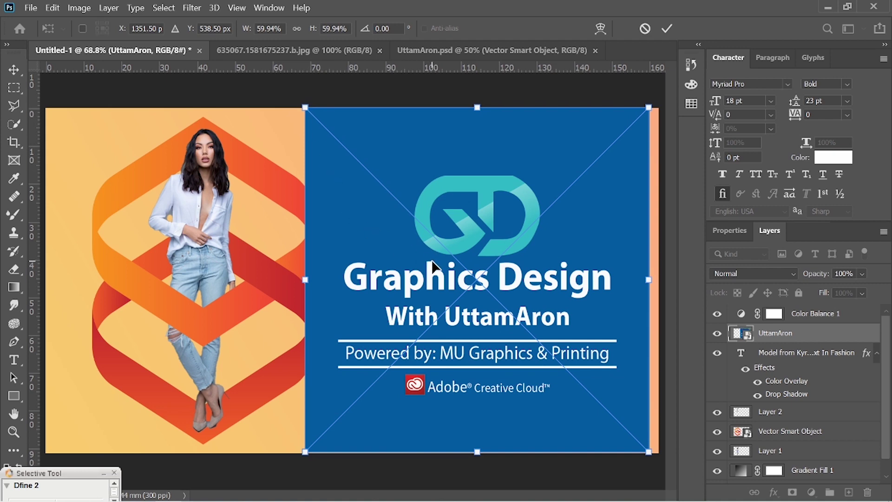
drag(447, 265, 473, 259)
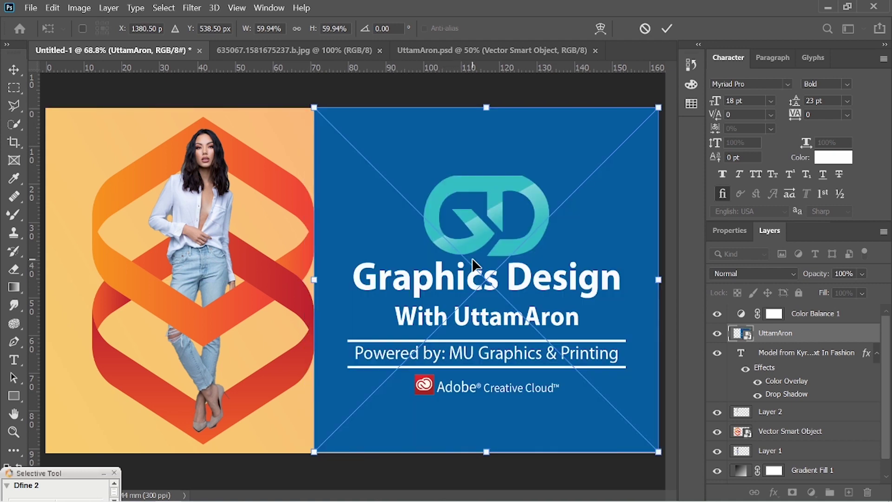
key(Return)
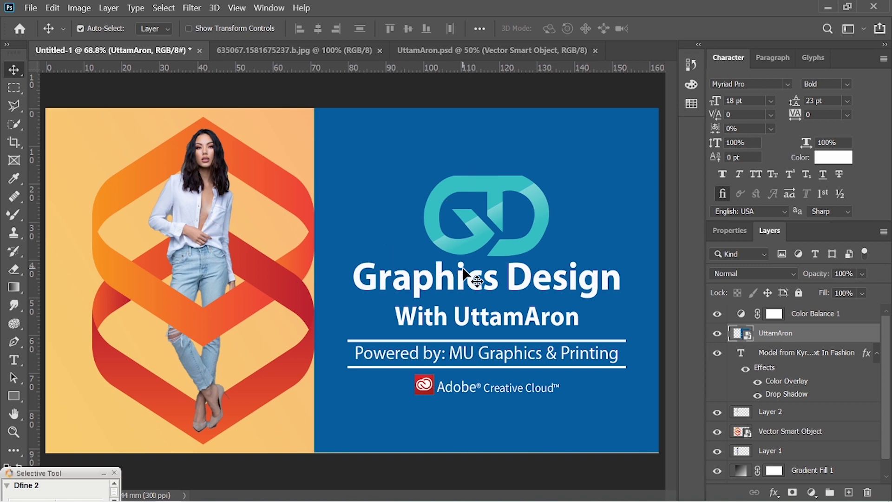
Start saving the document and create and open a new folder named 2nd Vedio inside With UttamAron
key(ctrl)
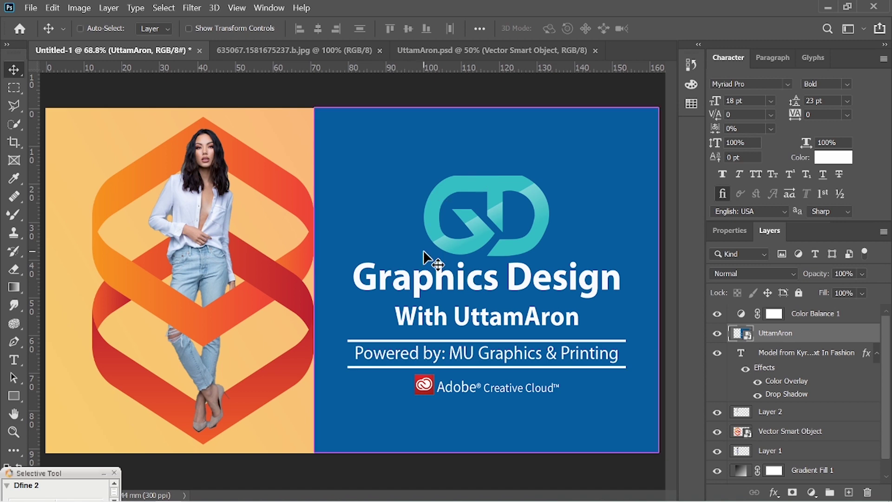
key(ctrl+s)
click(522, 358)
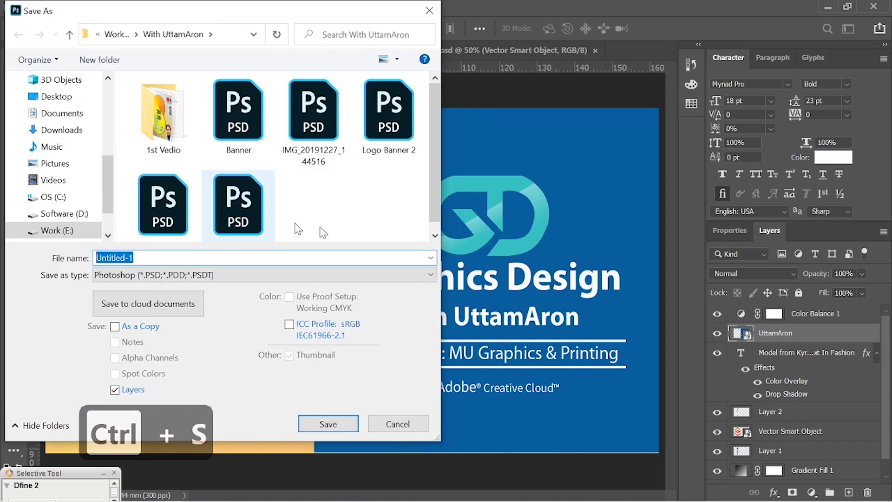
click(347, 229)
right_click(347, 229)
mouse_move(423, 367)
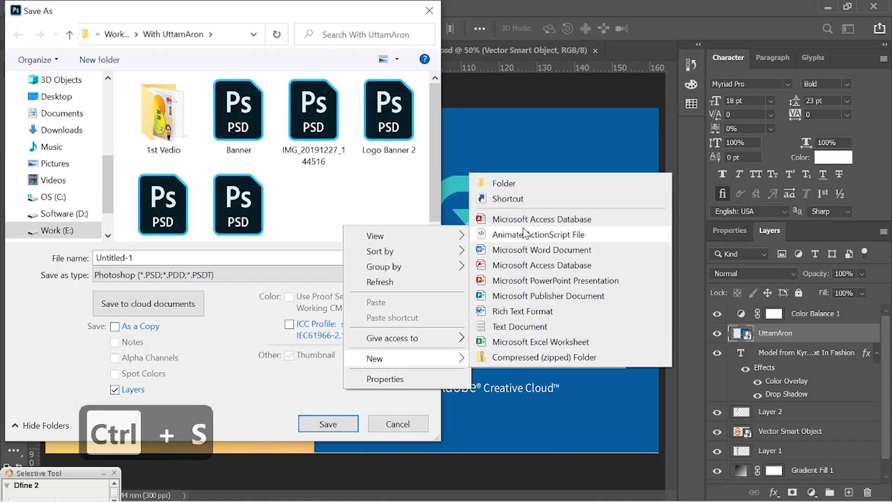
click(503, 184)
text(2)
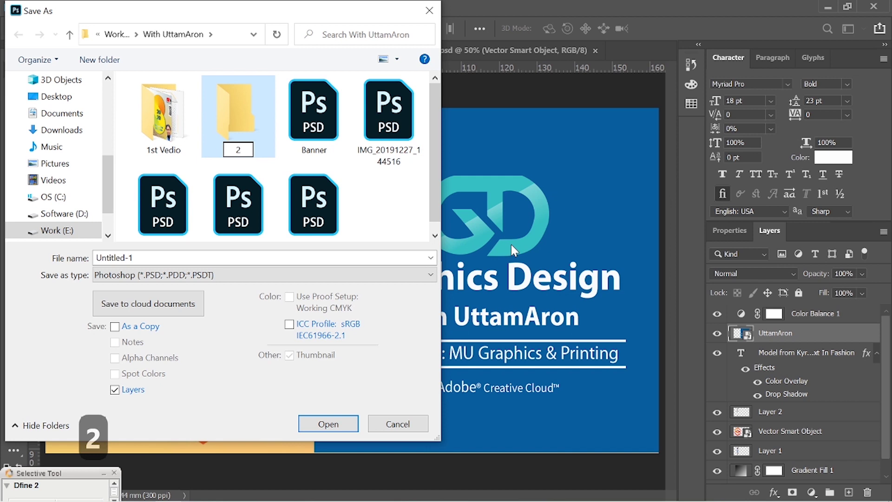
text(n)
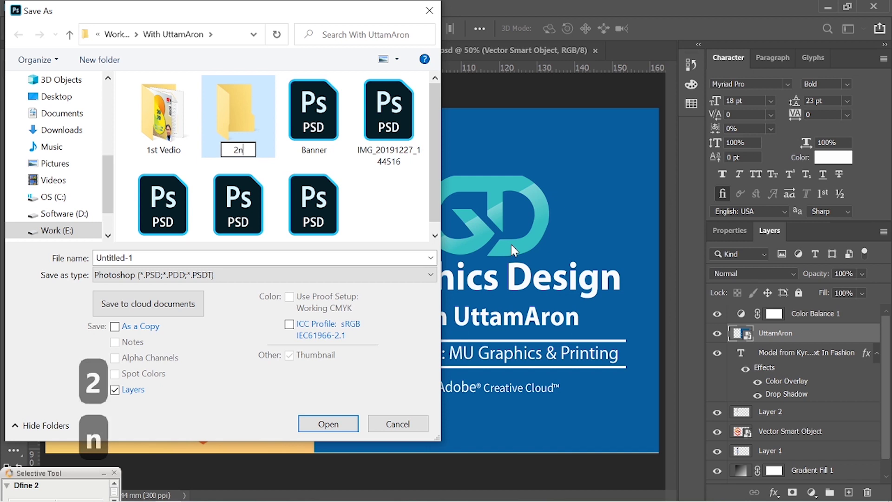
text(D)
key(BackSpace)
text(d)
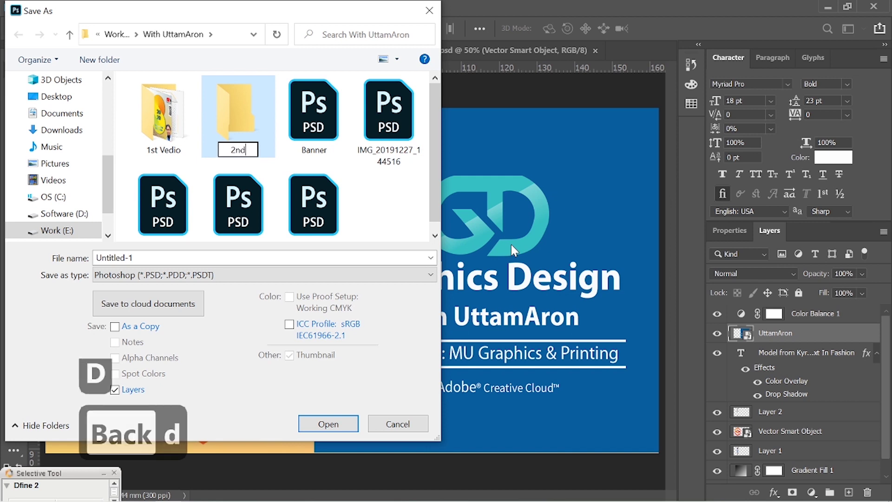
text( Vedio)
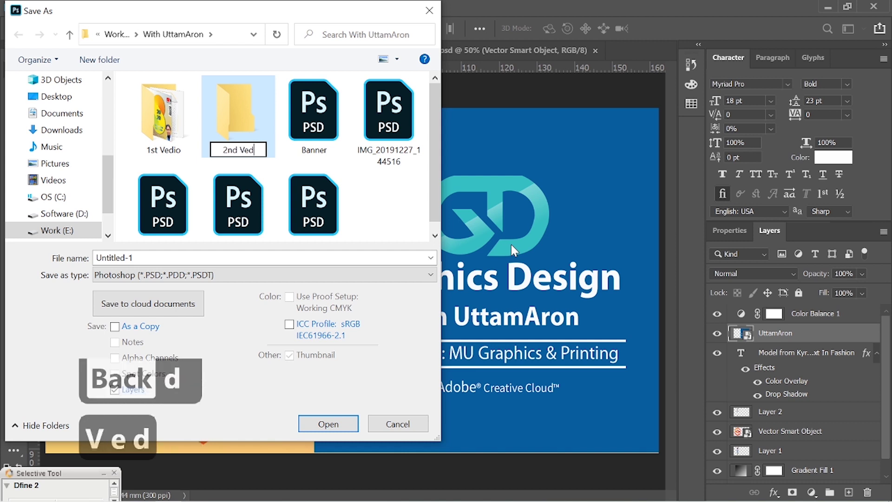
key(Return)
key(Return)
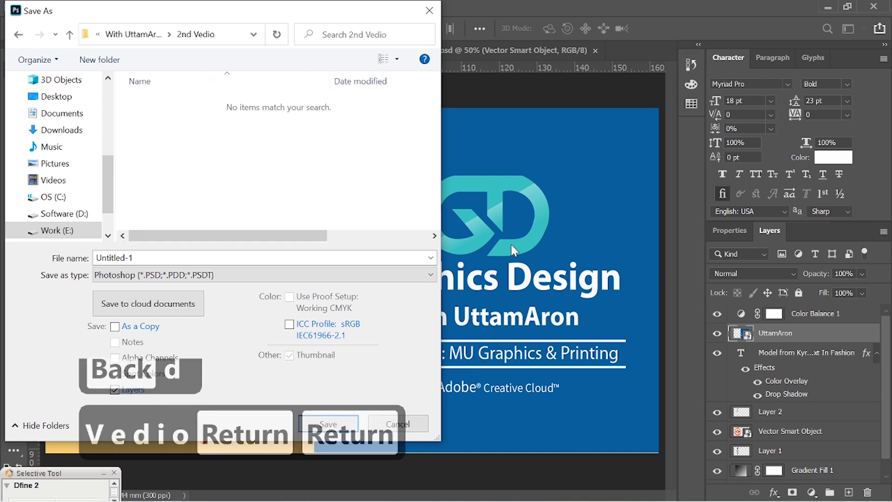
Save the document in the 2nd Vedio folder as a Photoshop file named 02, keeping Maximize Compatibility on
click(158, 256)
text(0)
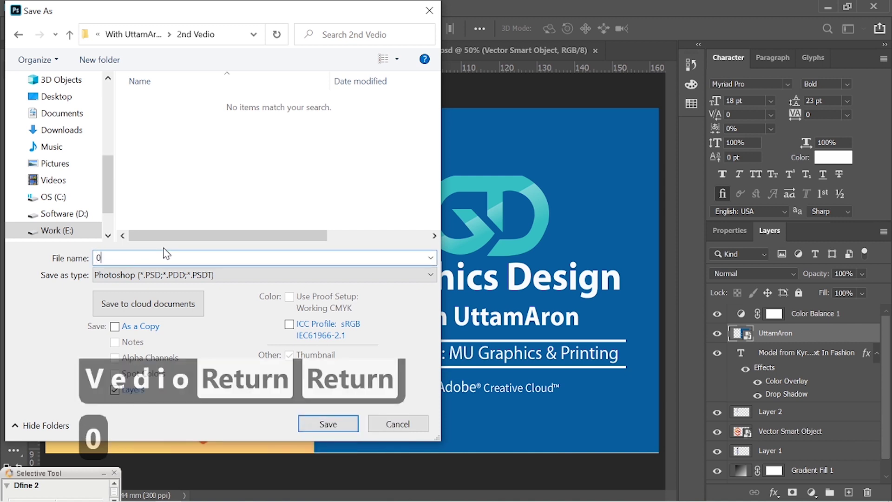
key(BackSpace)
text(2)
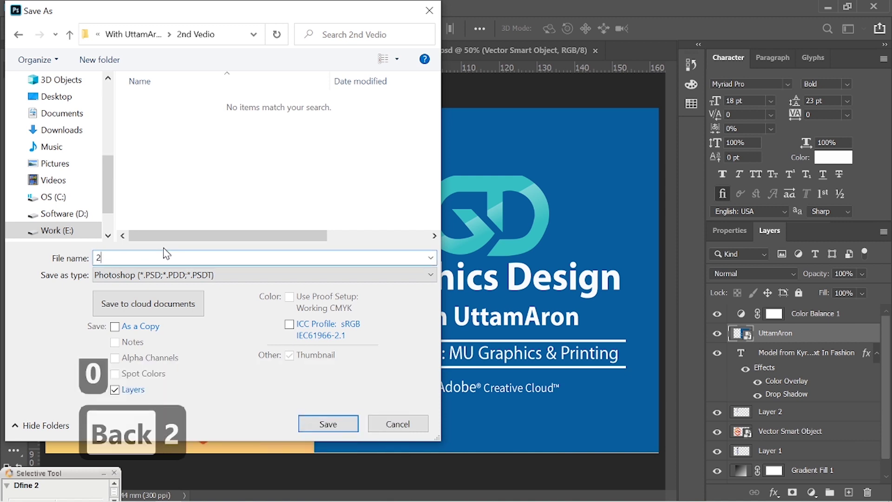
key(BackSpace)
text(02)
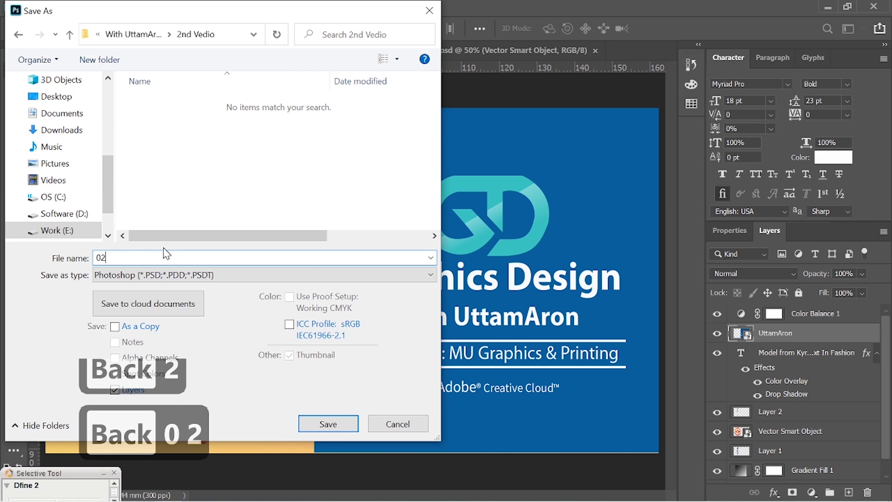
key(Return)
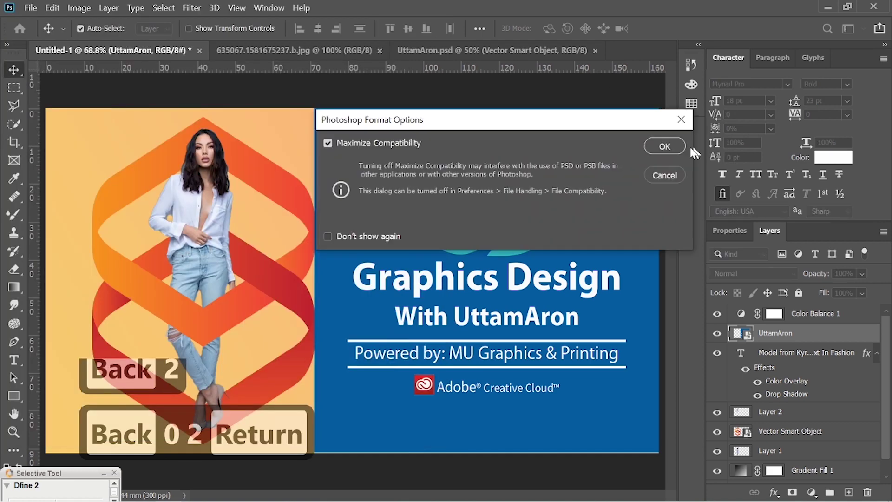
click(673, 148)
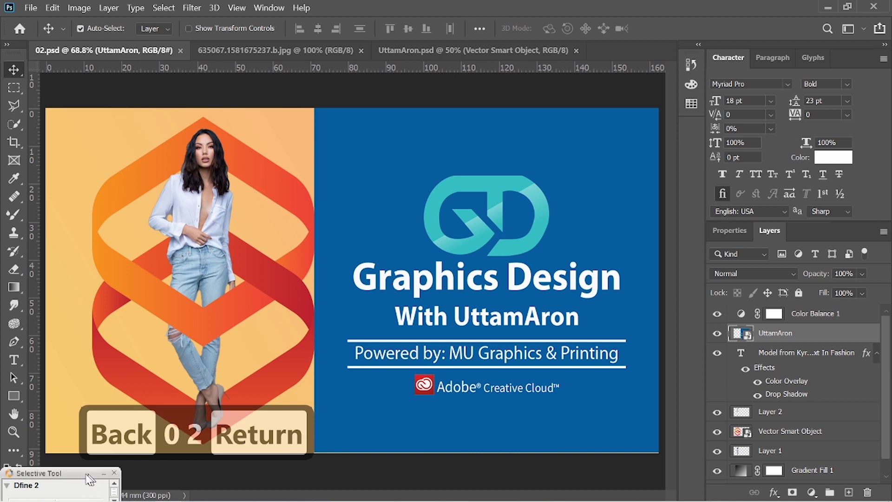
Move the floating Selective Tool window away from the document area and minimize it
drag(90, 479, 752, 12)
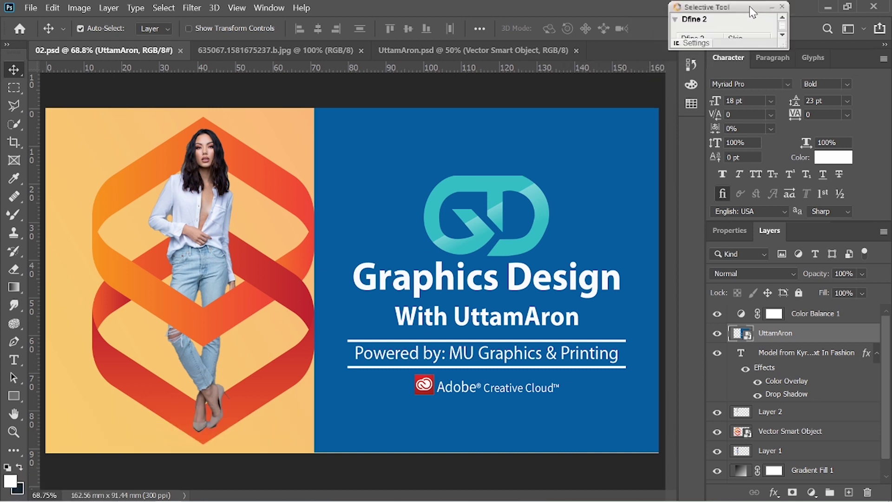
click(771, 6)
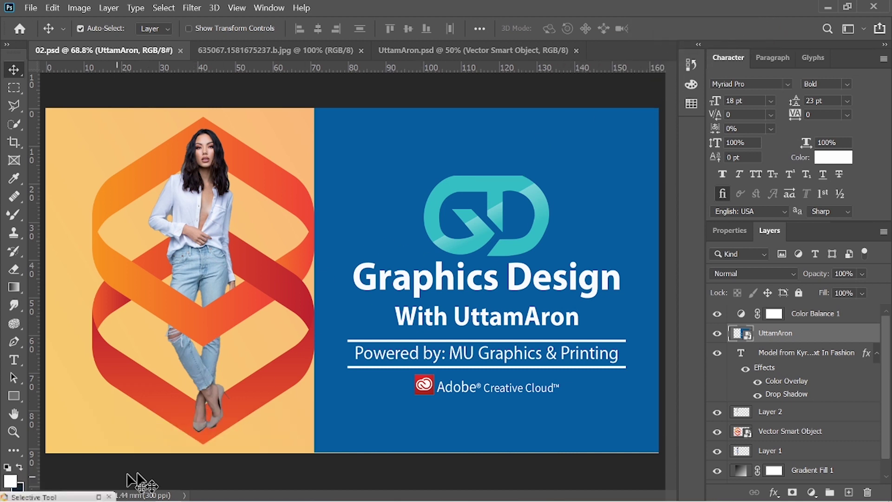
double_click(59, 497)
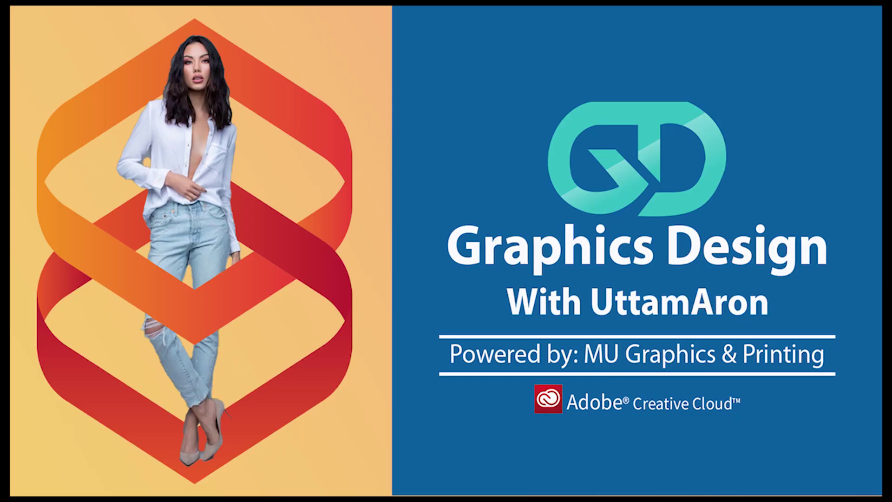